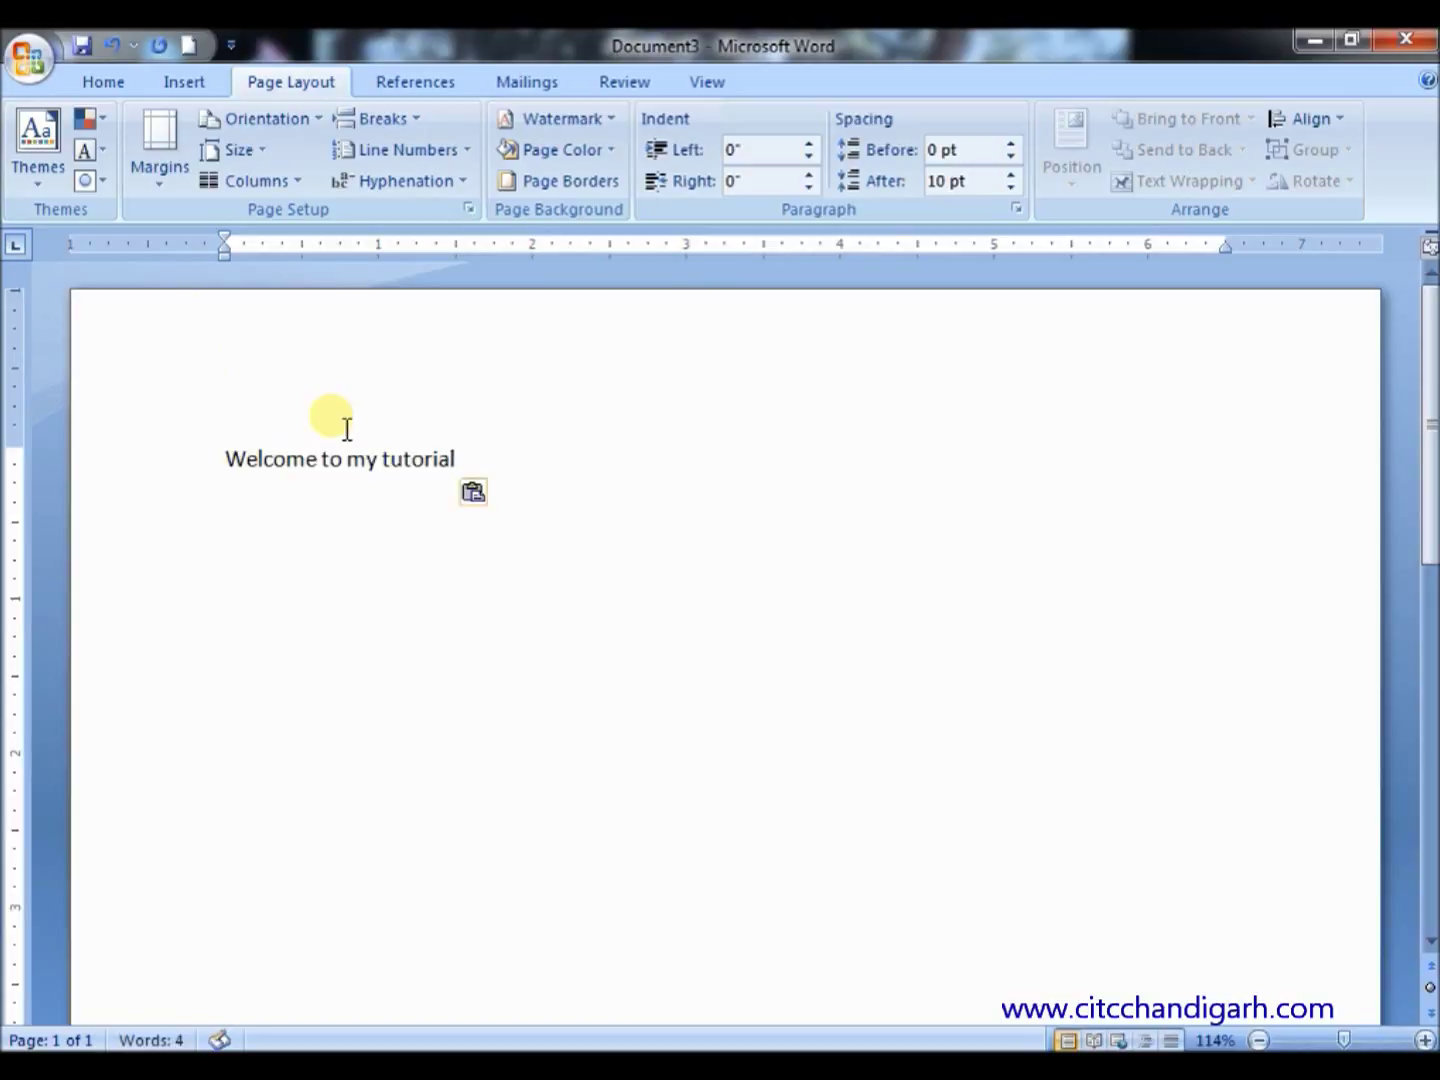
Add "Welcome to my tutorial" four times on the second line and twice on a new third line
{"action": "type", "text": "Welcome to my tutorial"}
{"action": "type", "text": "Welcome to my tutorial"}
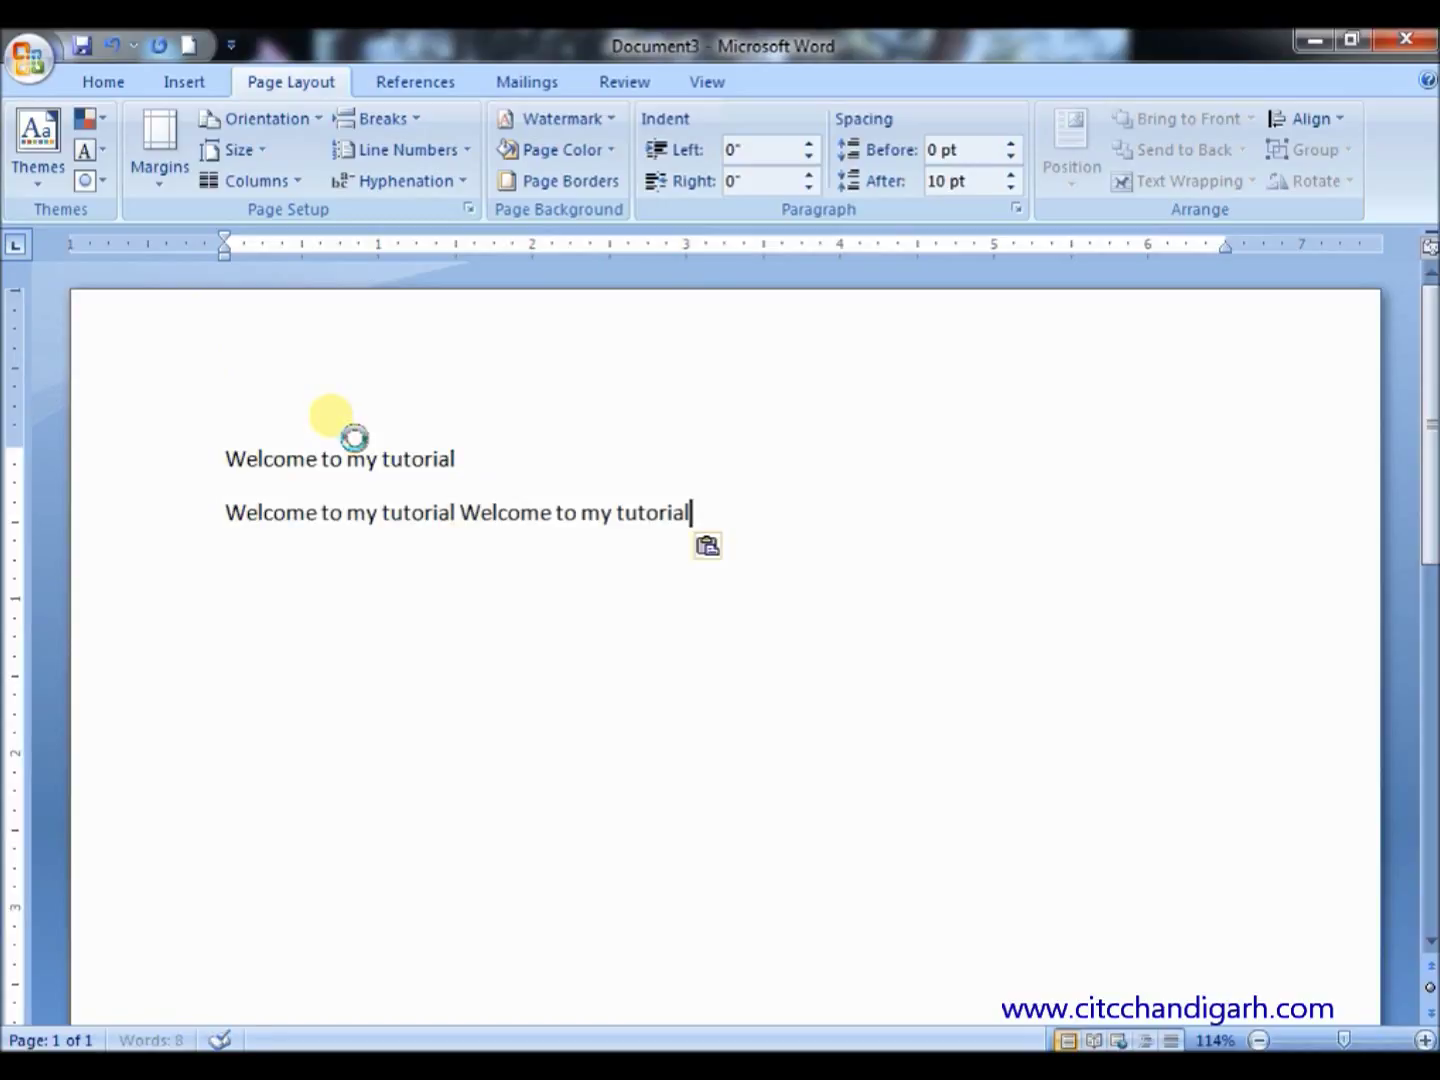
{"action": "key", "text": "ctrl+v"}
{"action": "key", "text": "ctrl+v"}
{"action": "key", "text": "Return"}
{"action": "type", "text": "Welcome to my tutorial"}
{"action": "type", "text": "v"}
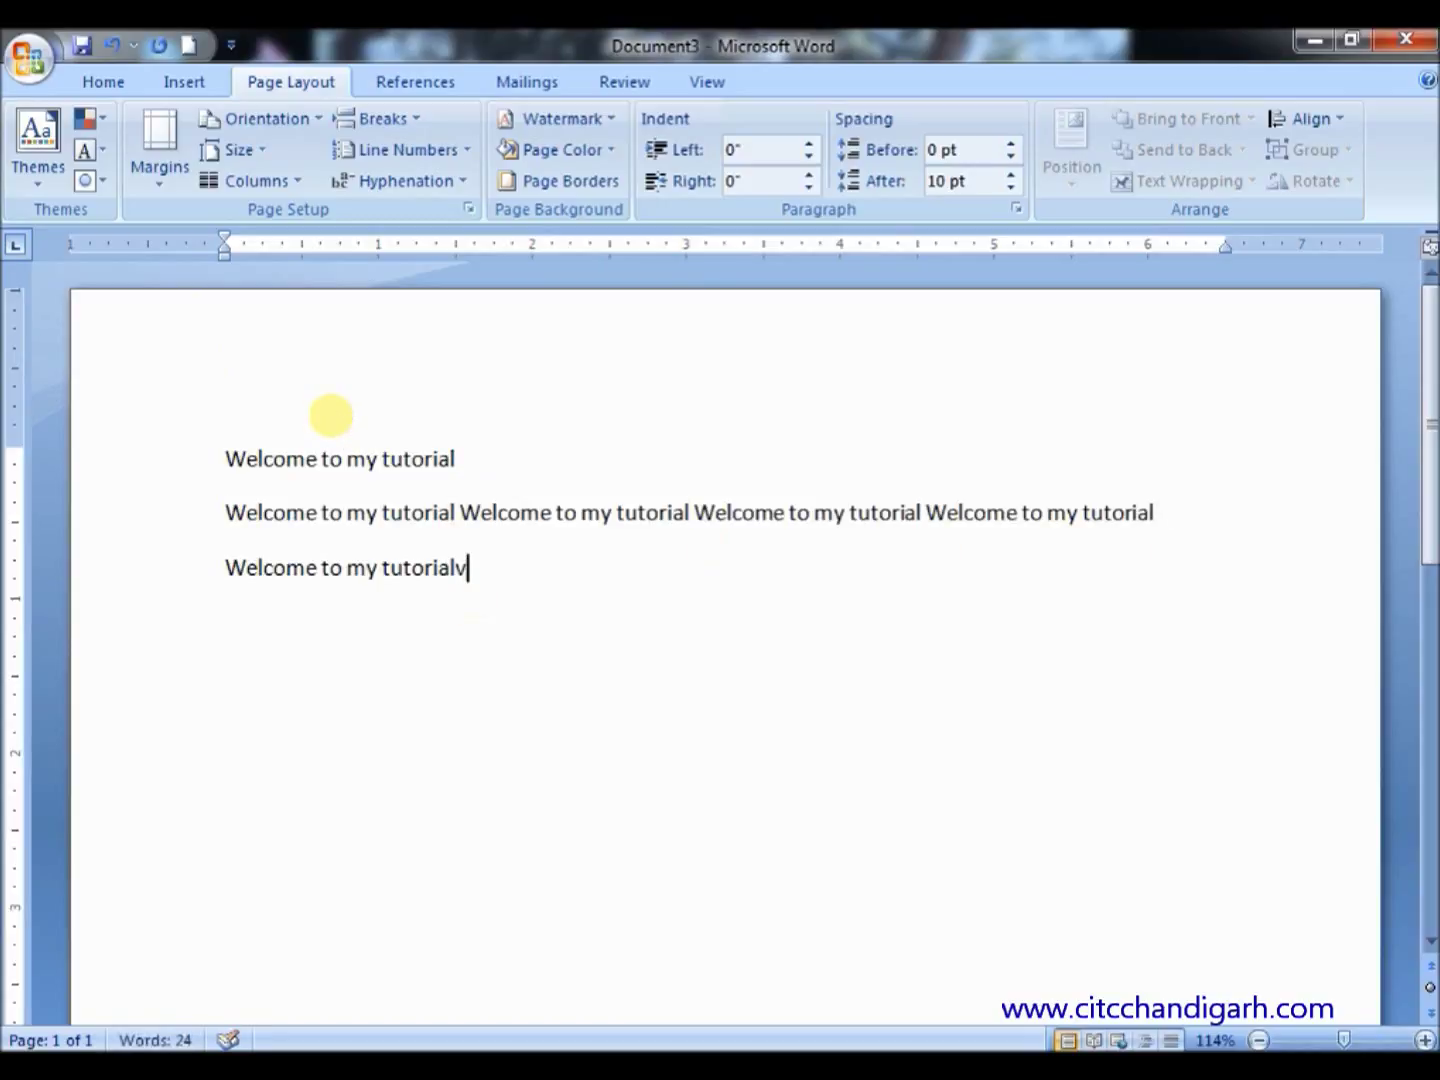
{"action": "key", "text": "BackSpace"}
{"action": "type", "text": "Welcome to my tutorial"}
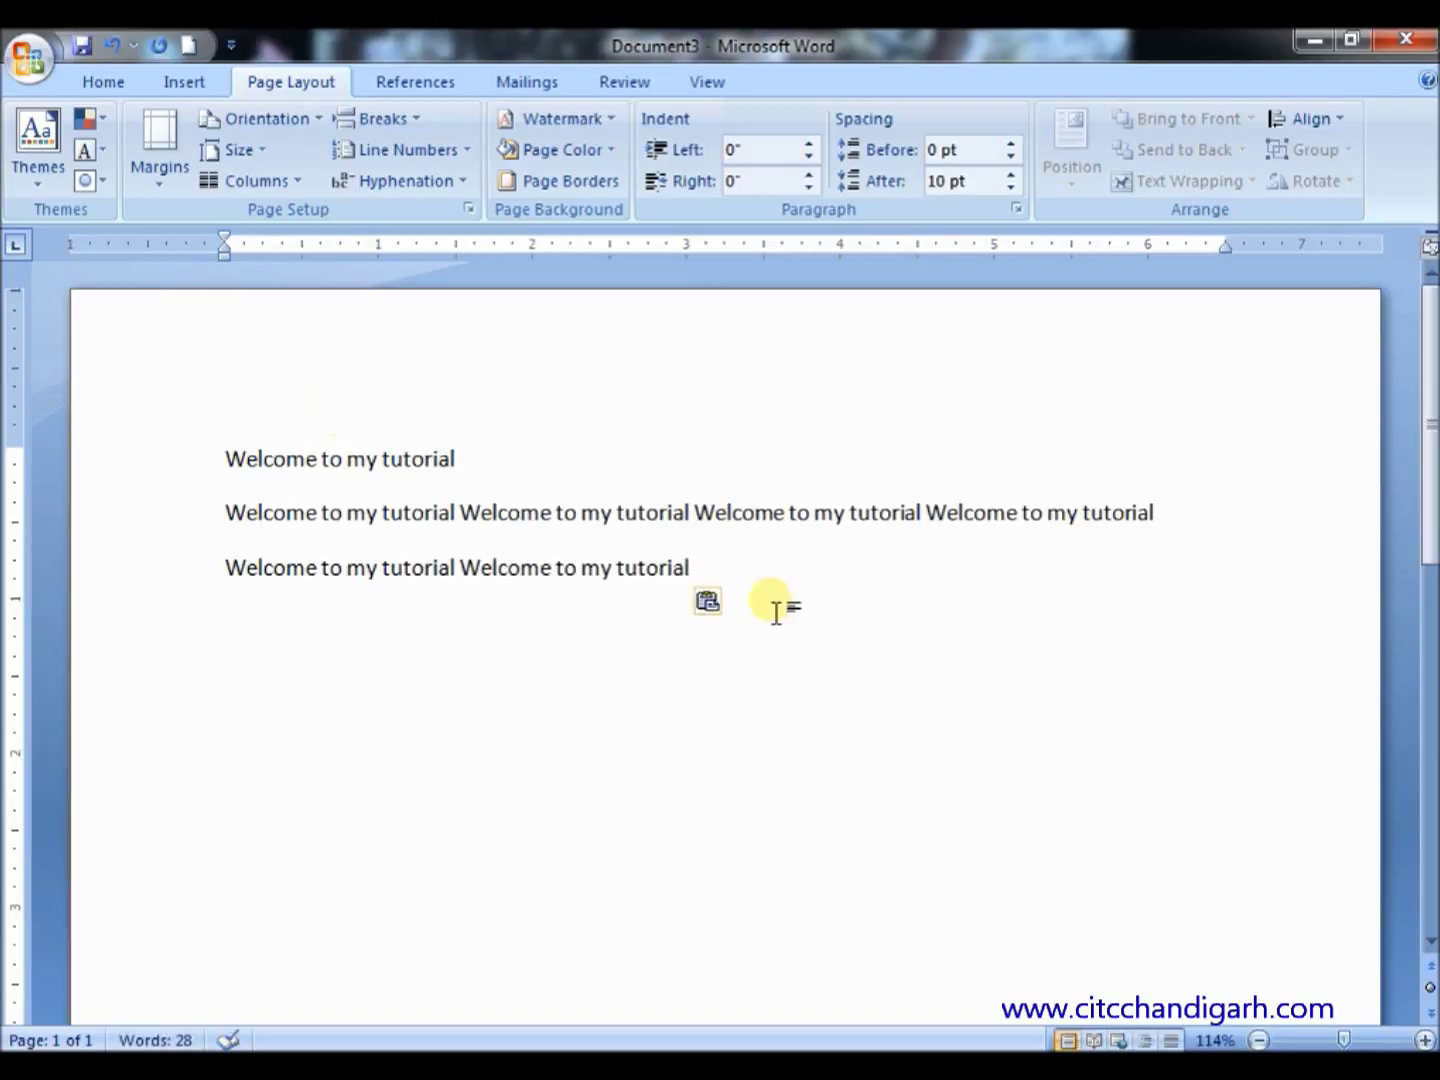
Select all the text and apply the Wide margin preset
{"action": "left_click_drag", "start_coordinate": [720, 569], "coordinate": [273, 493]}
{"action": "left_click", "coordinate": [198, 458]}
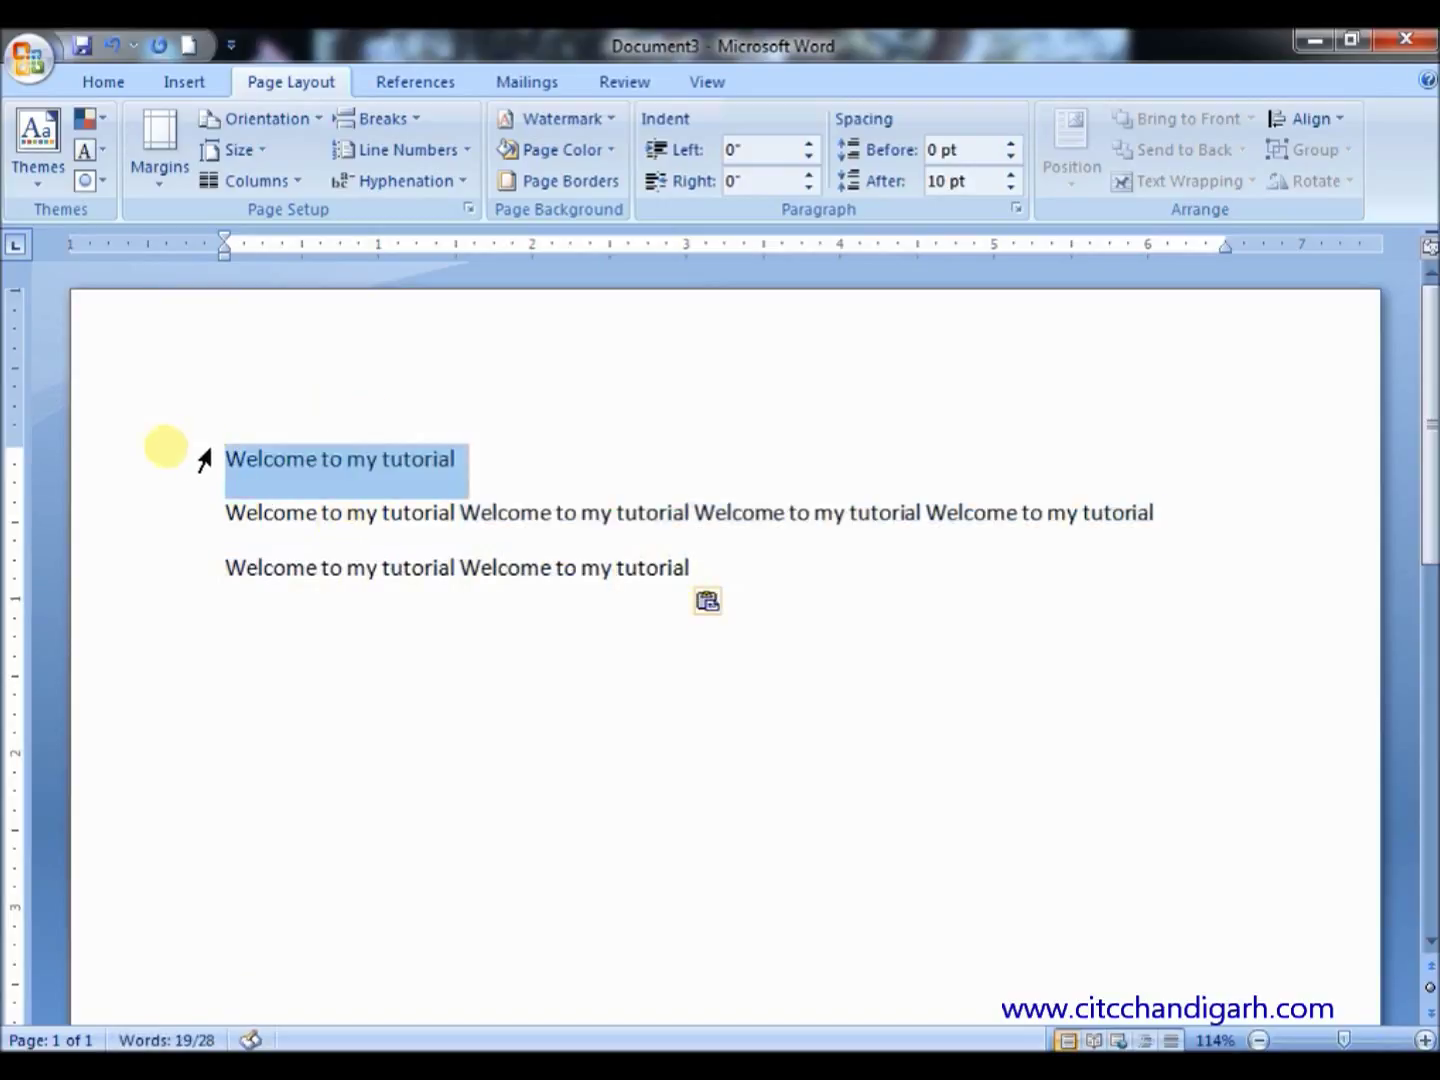
{"action": "key", "text": "ctrl+a"}
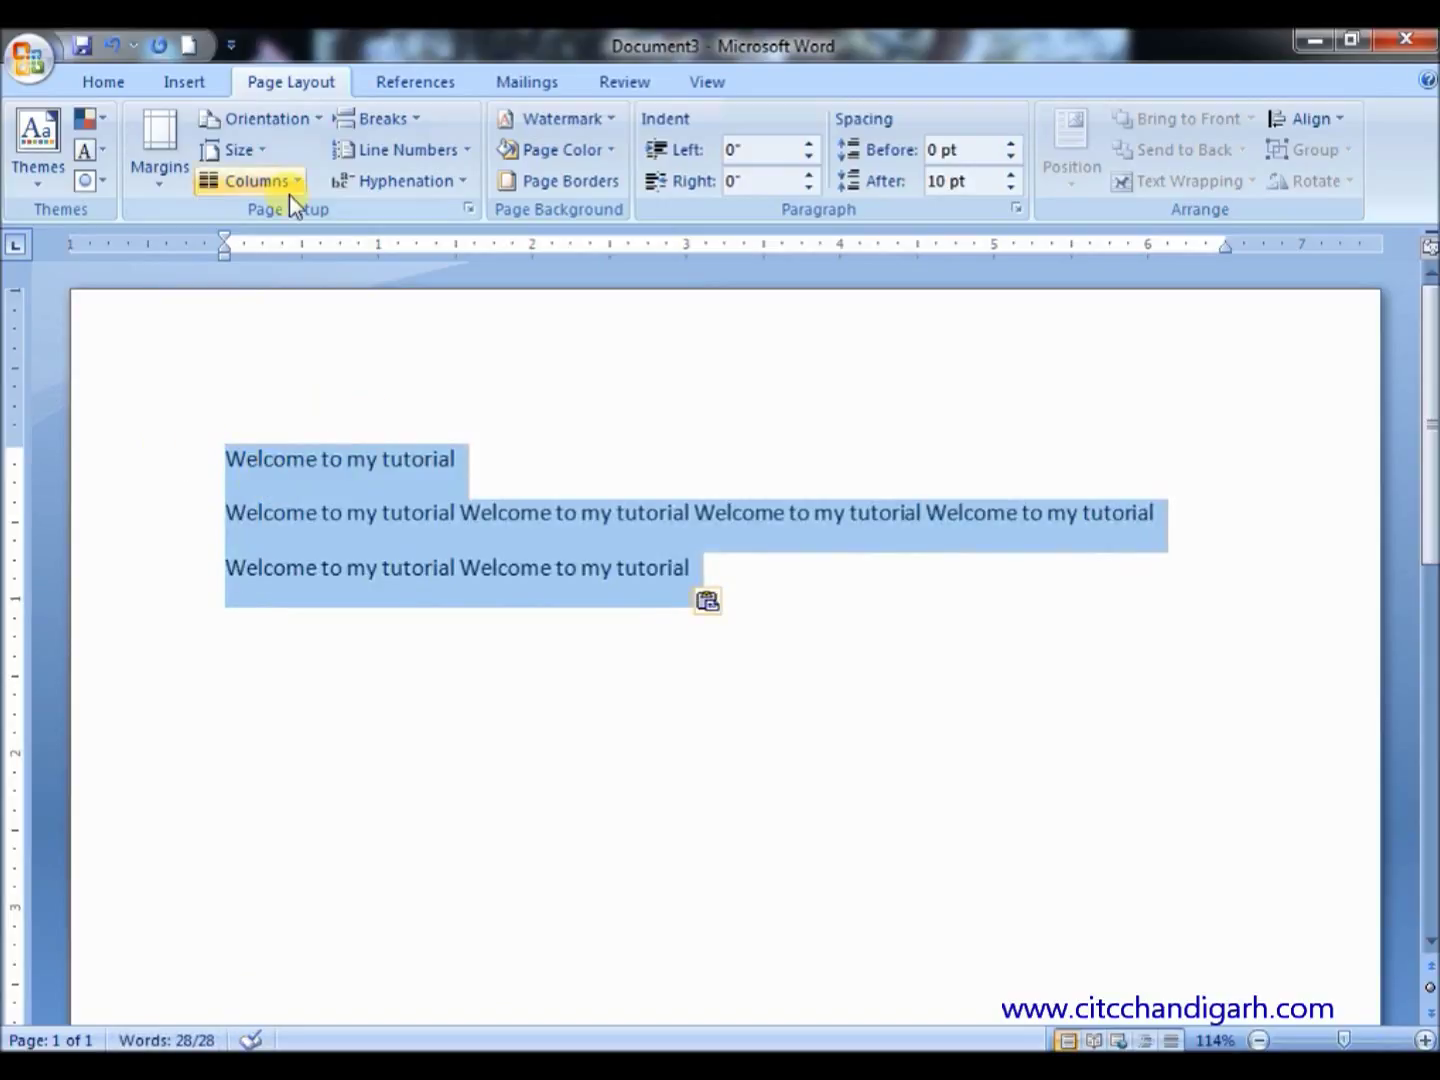
{"action": "left_click", "coordinate": [165, 176]}
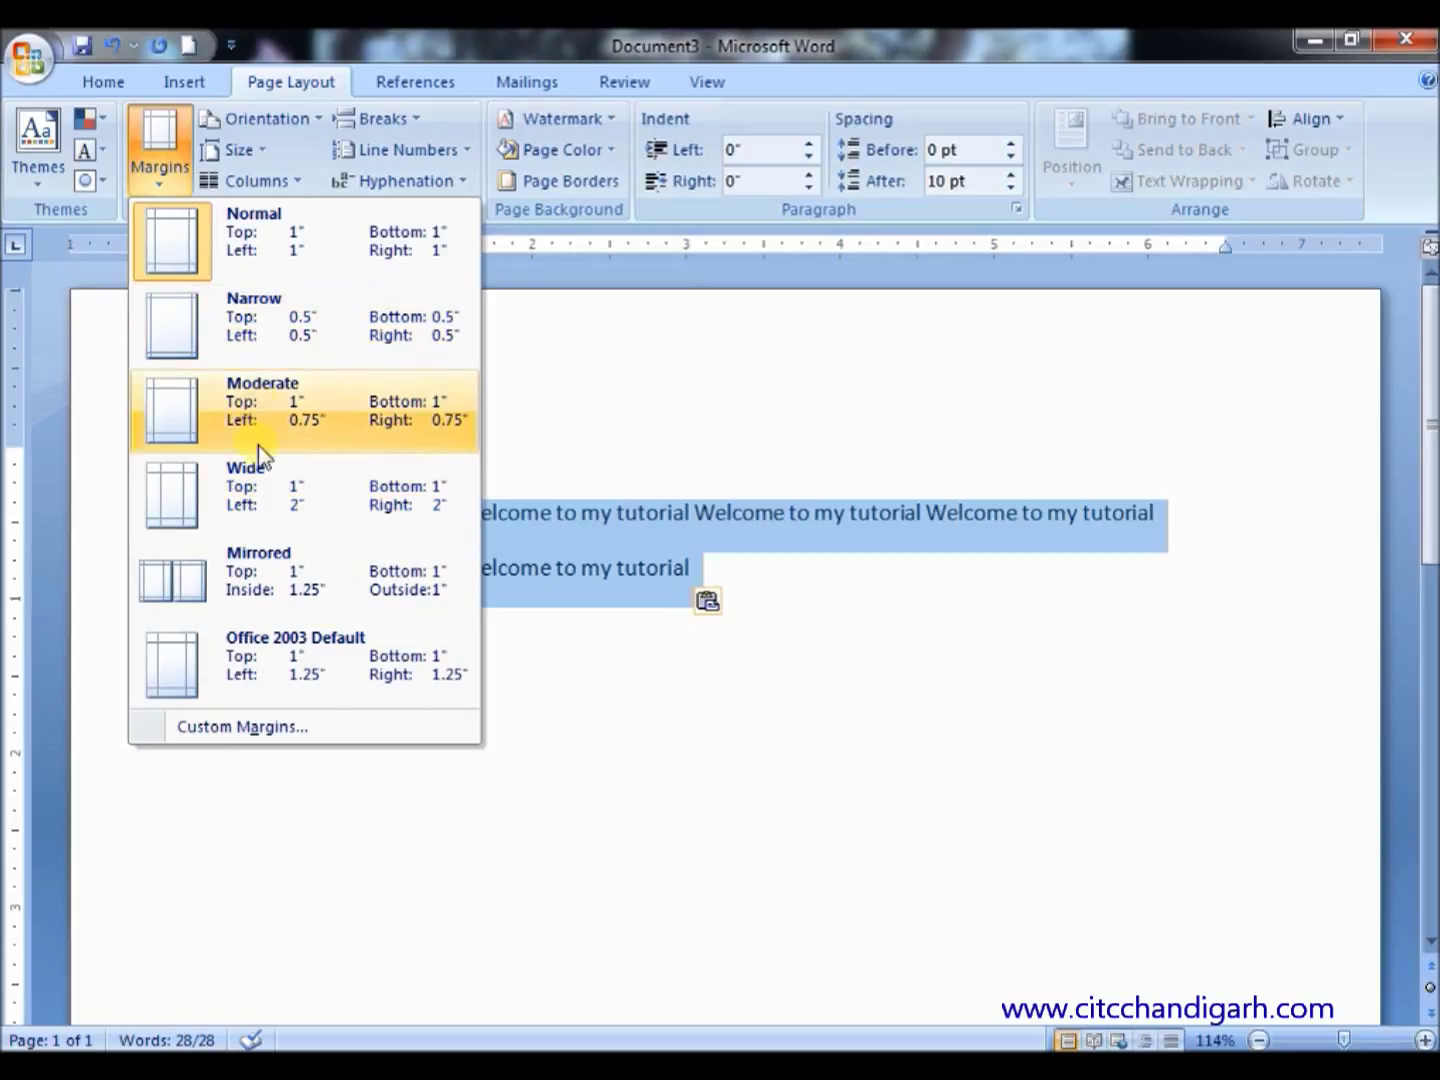
{"action": "left_click", "coordinate": [258, 497]}
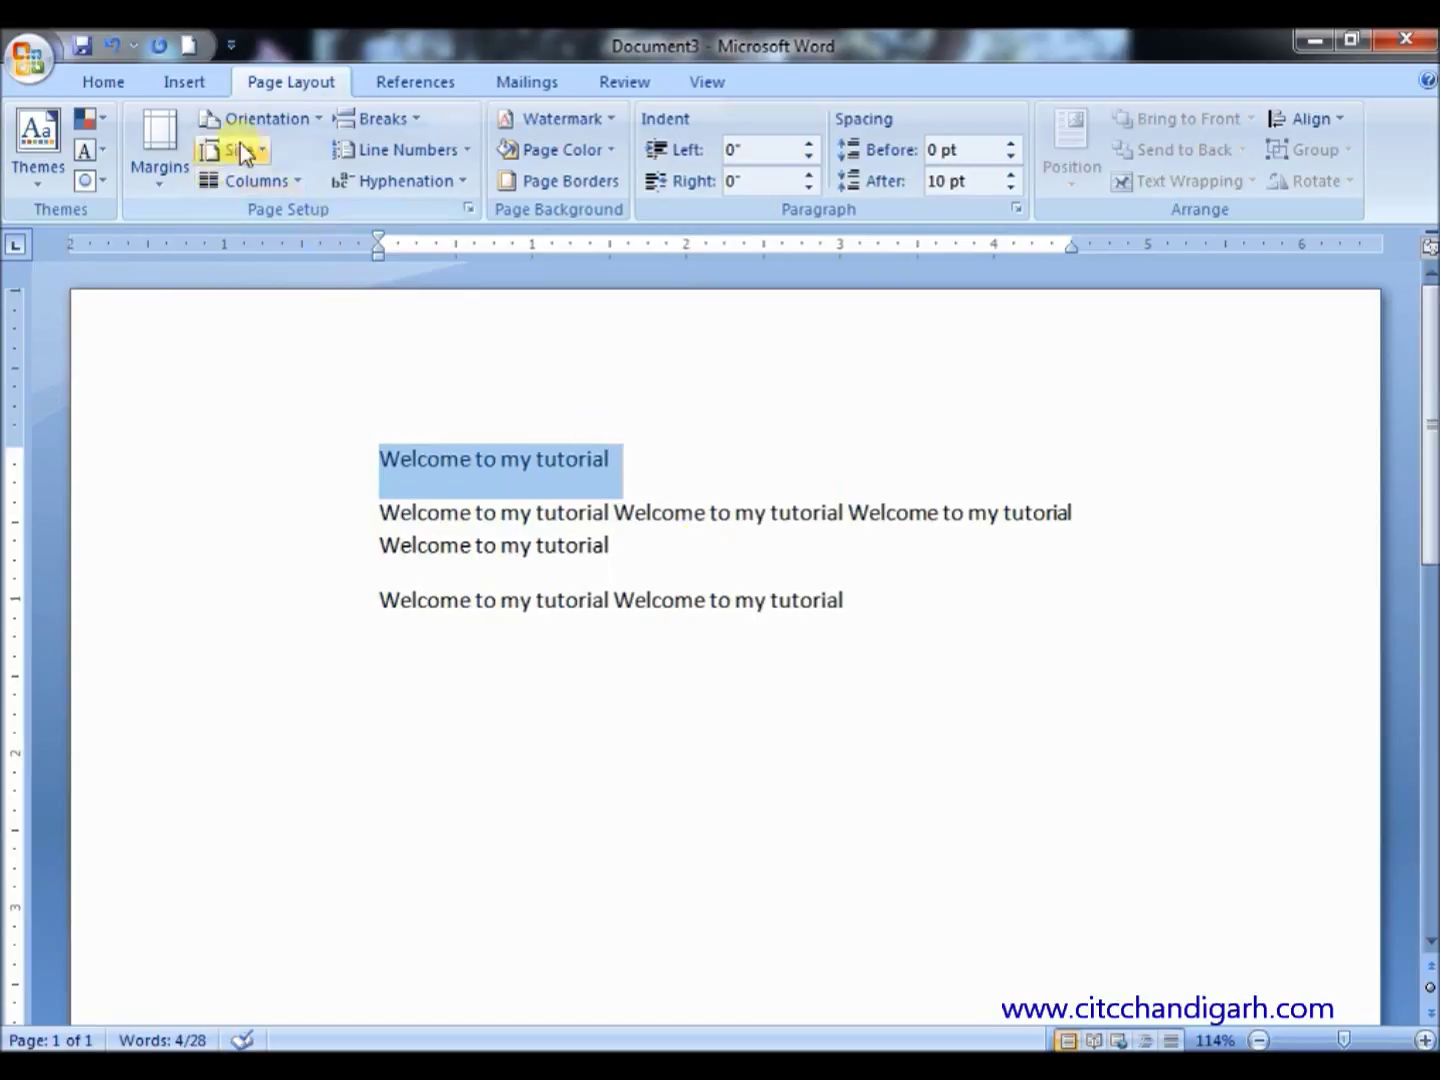
Switch the page margins to Narrow and return them to Normal
{"action": "left_click", "coordinate": [182, 180]}
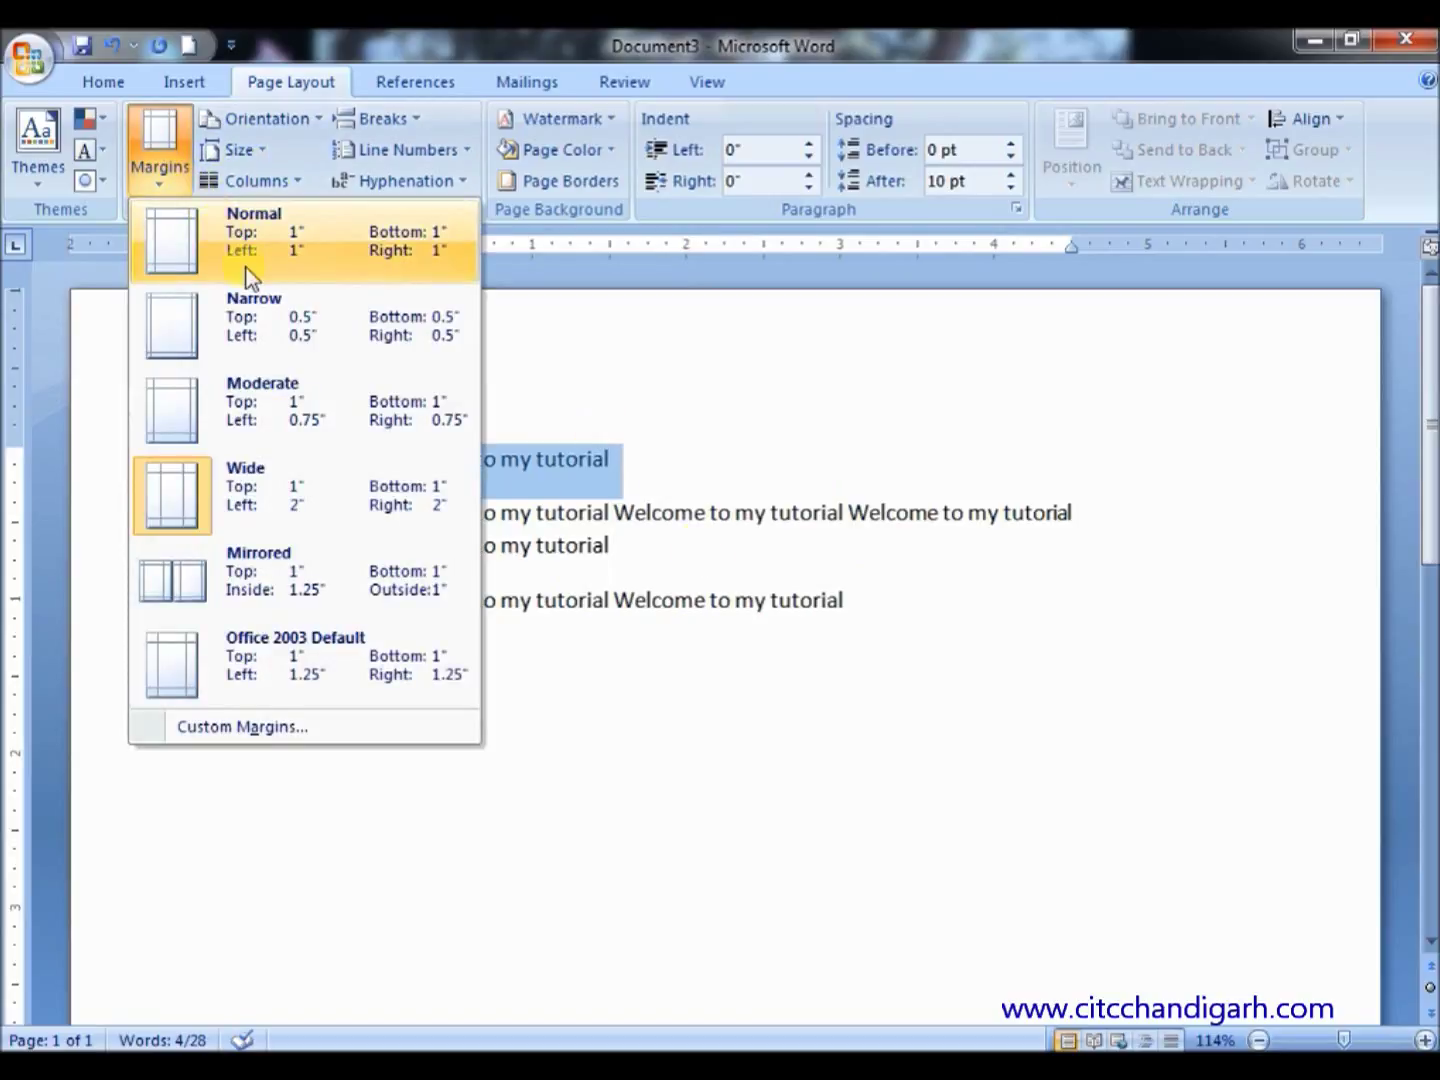
{"action": "left_click", "coordinate": [256, 301]}
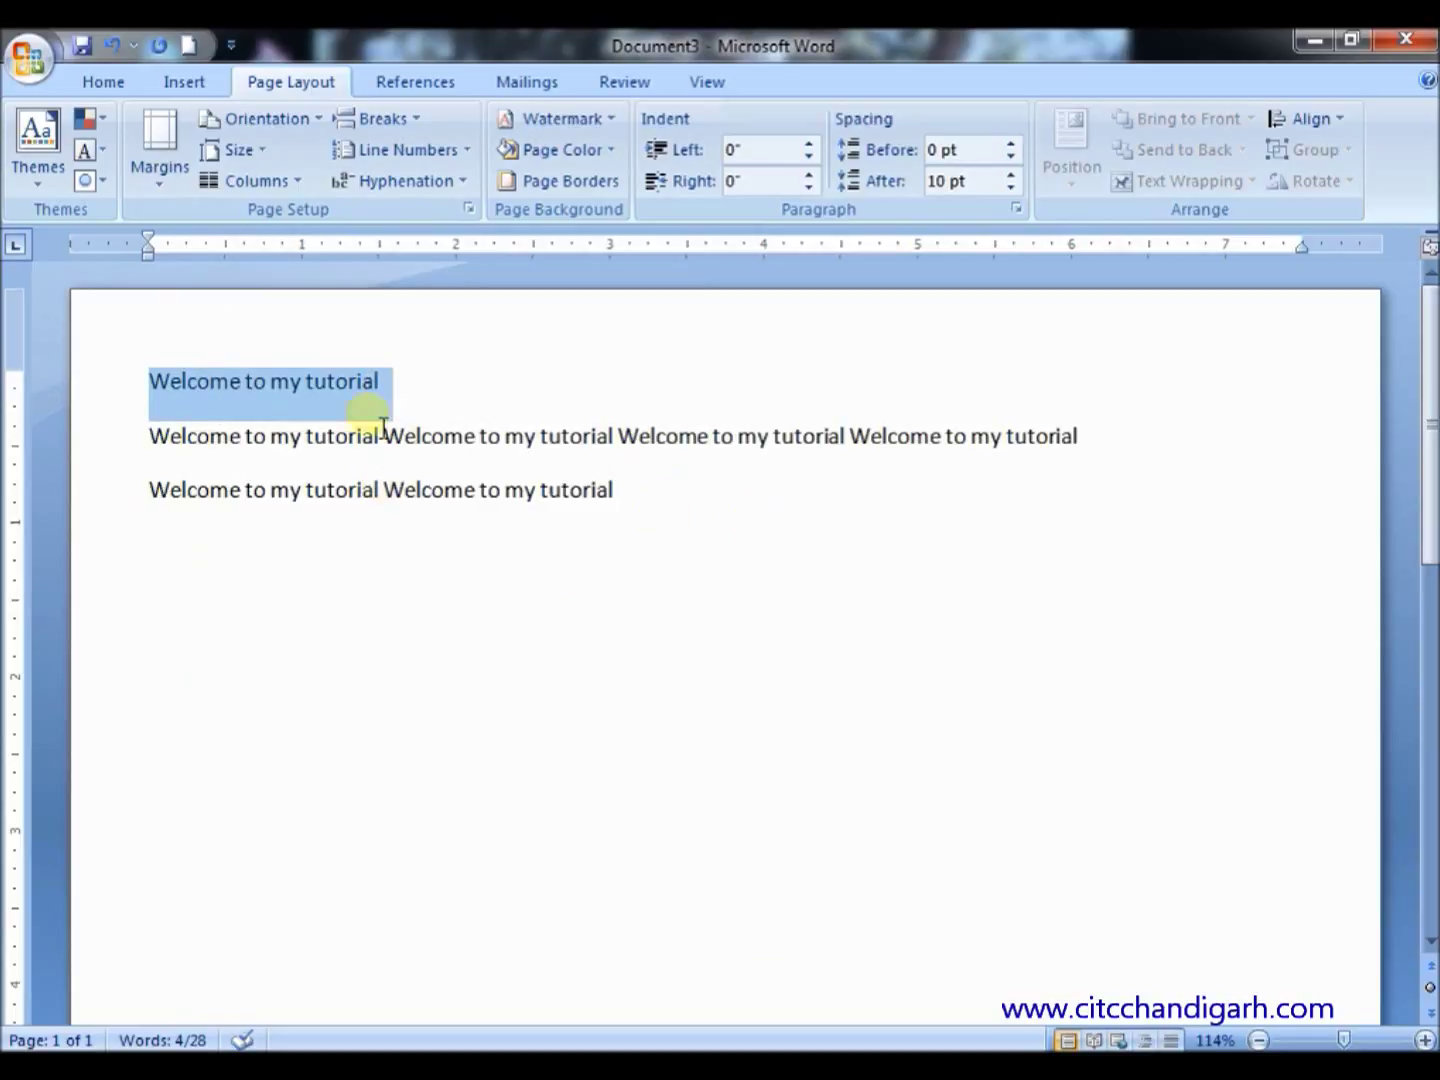
{"action": "left_click", "coordinate": [155, 179]}
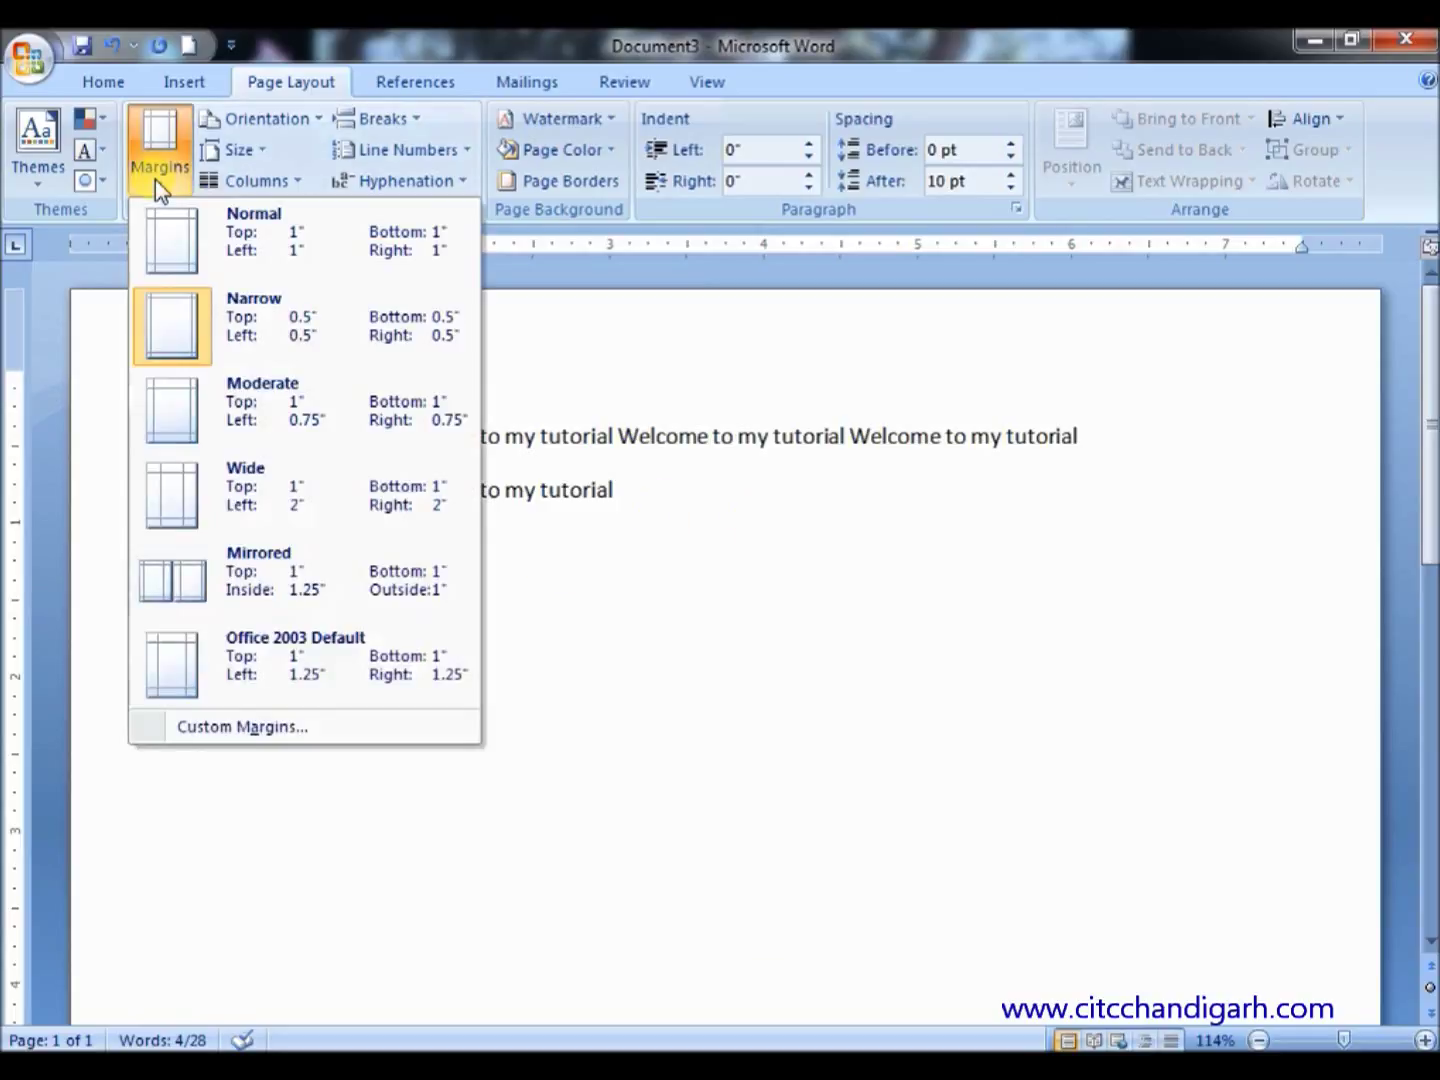
{"action": "left_click", "coordinate": [245, 268]}
{"action": "left_click", "coordinate": [745, 598]}
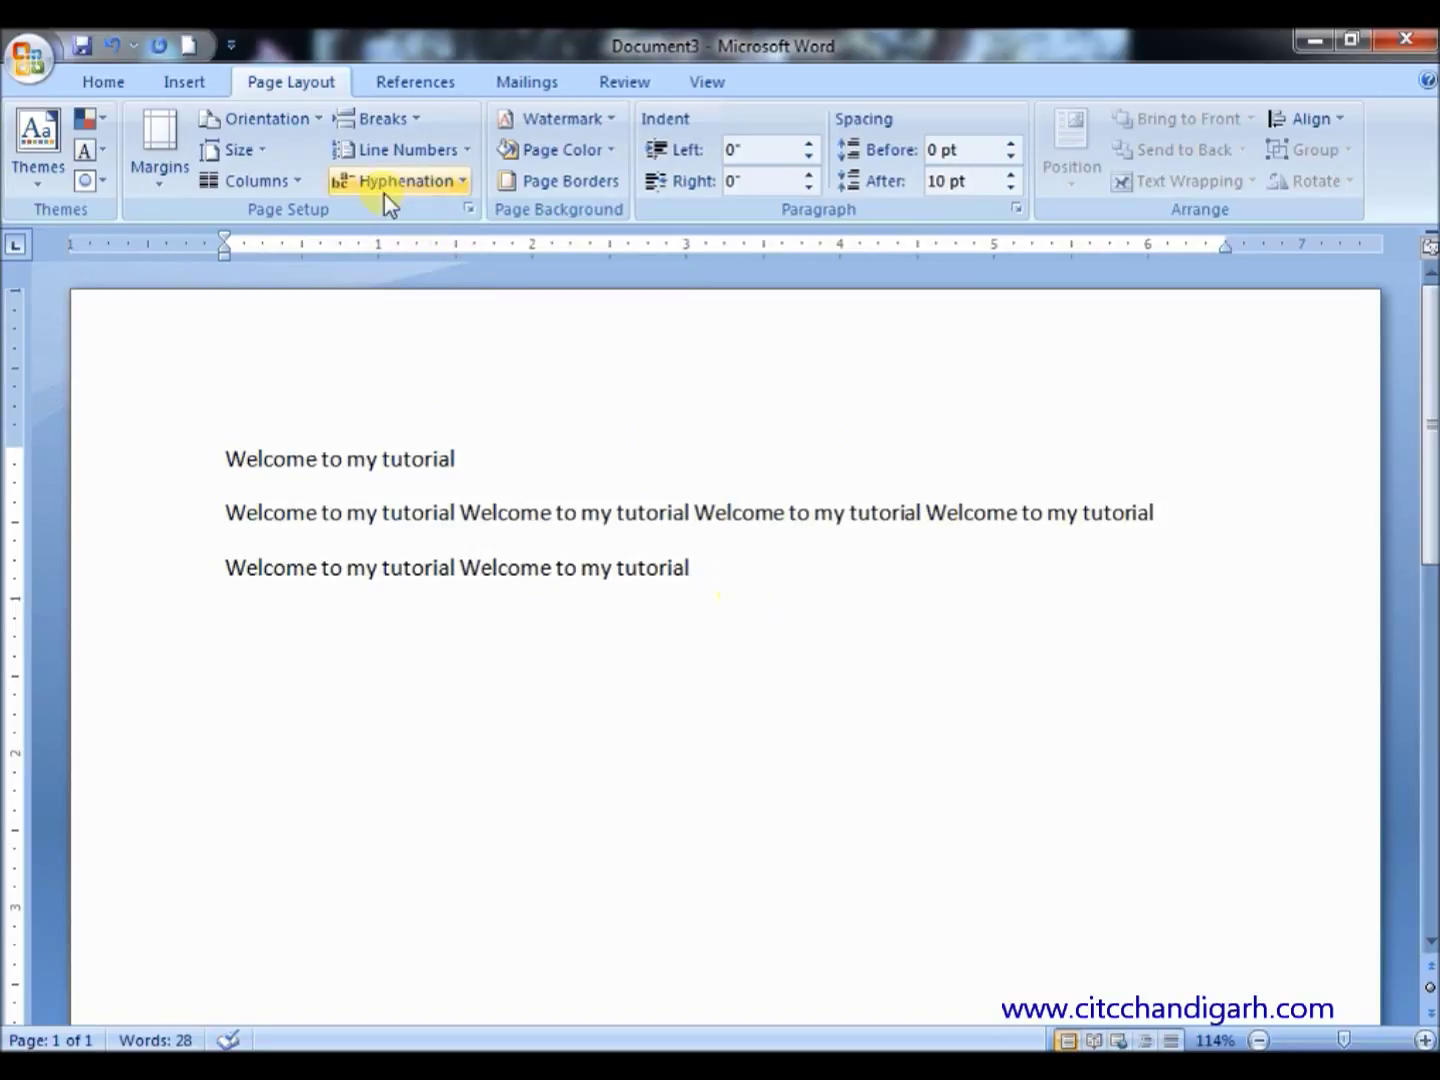
Change the page orientation to Landscape and return it to Portrait
{"action": "left_click", "coordinate": [319, 122]}
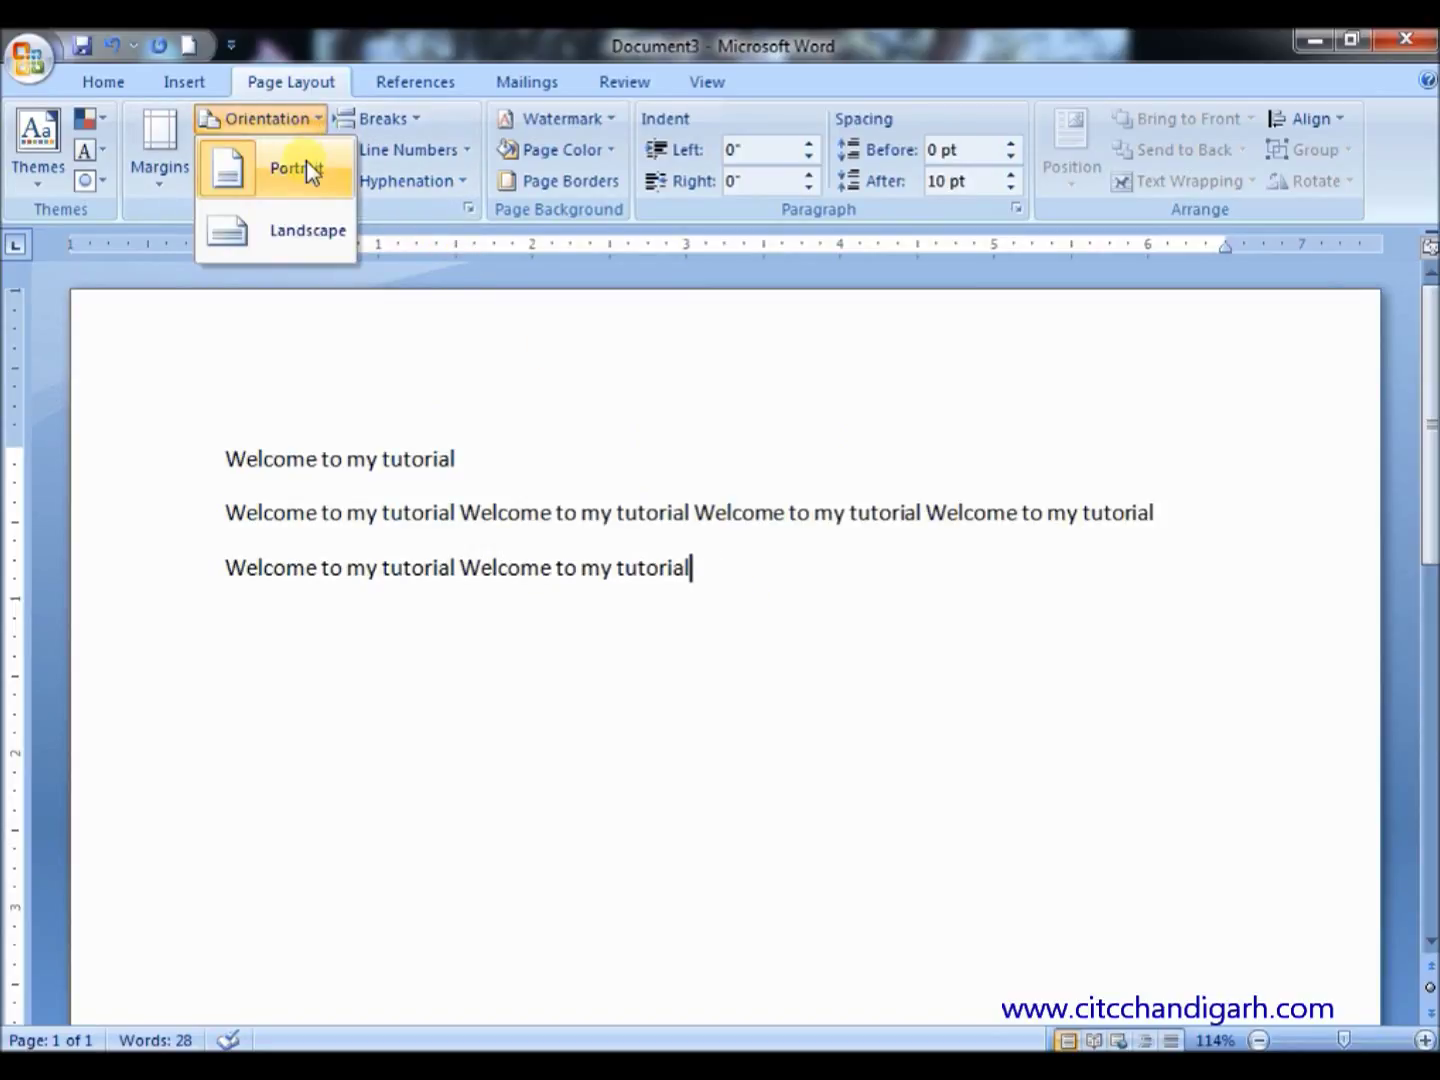
{"action": "left_click", "coordinate": [308, 229]}
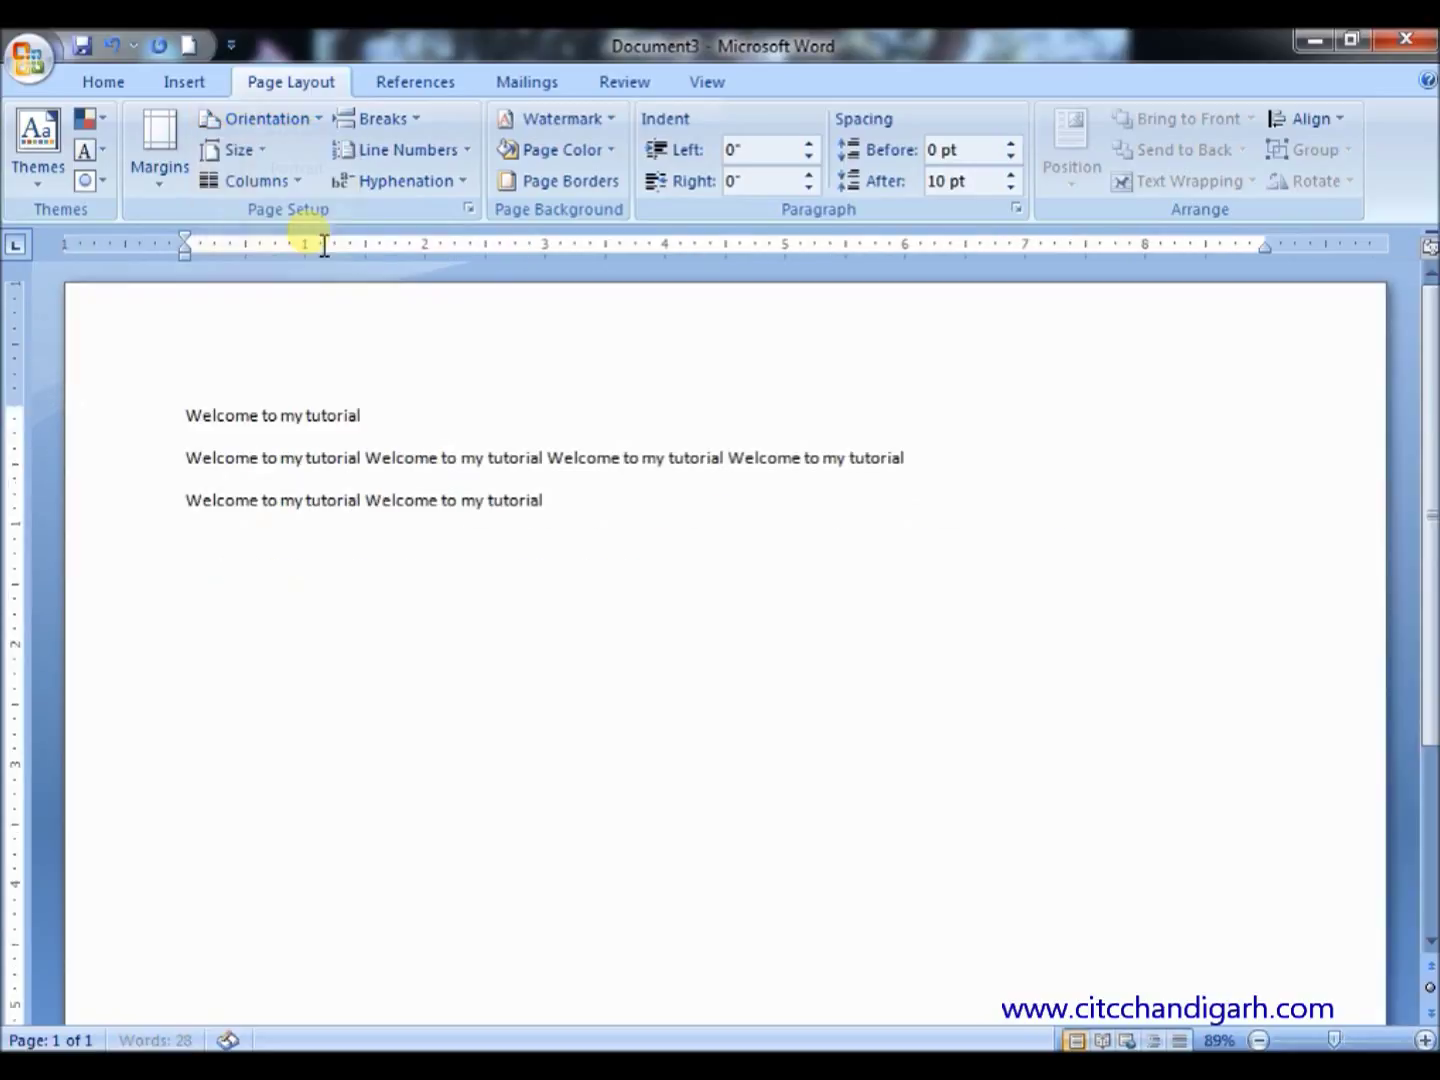
{"action": "left_click", "coordinate": [311, 121]}
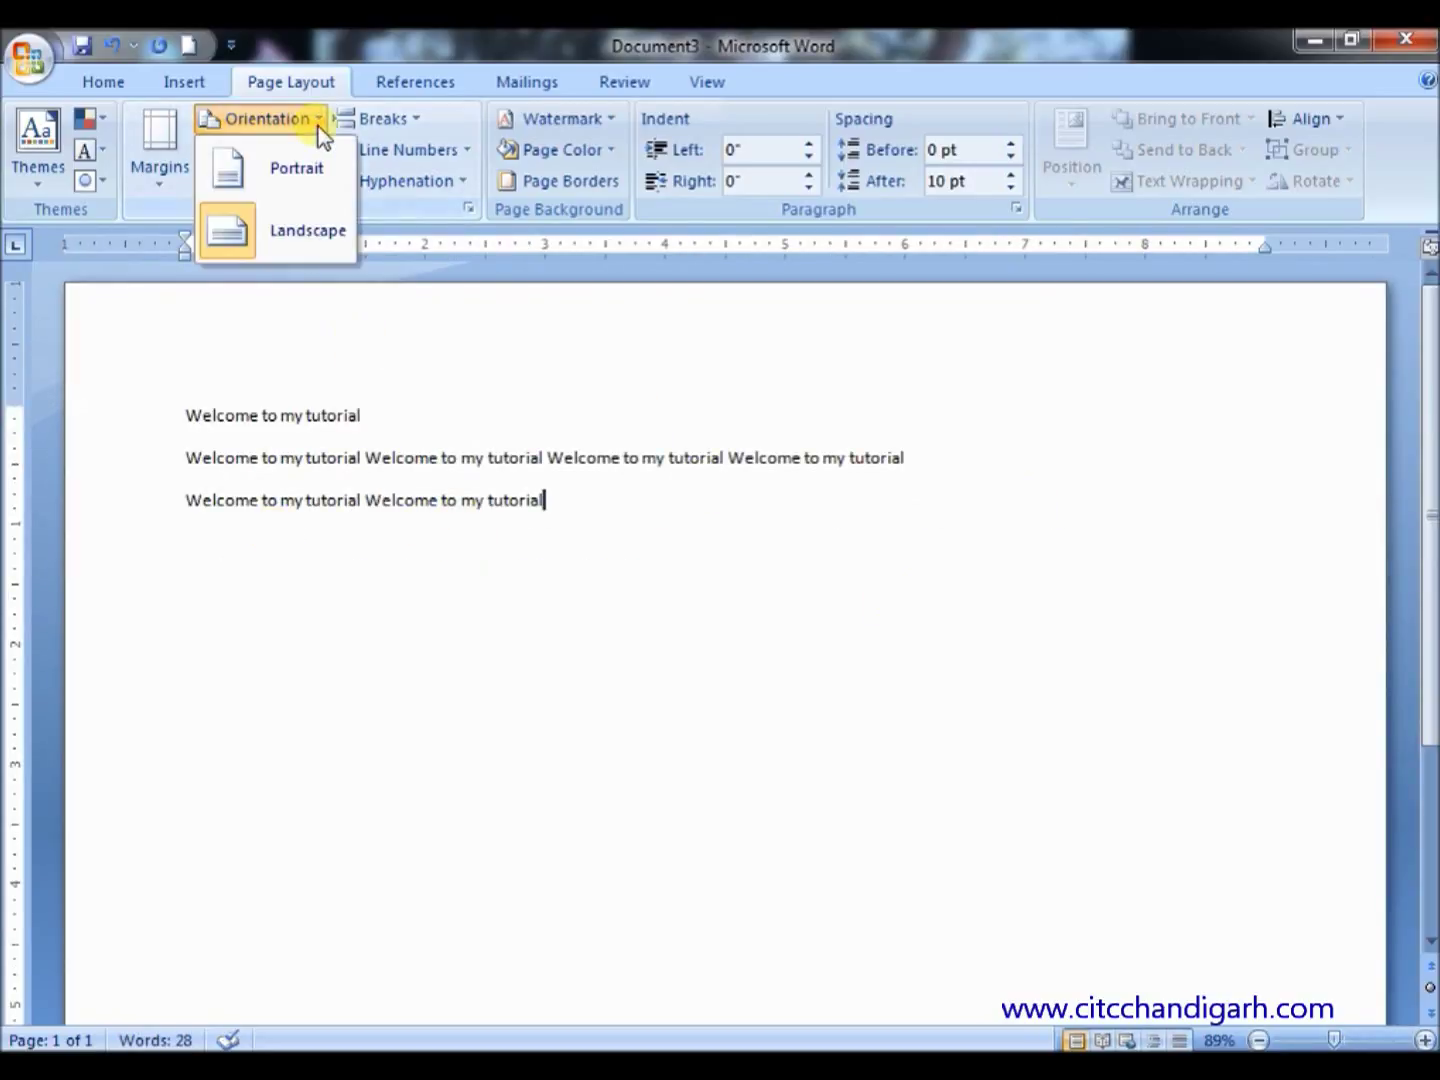
{"action": "left_click", "coordinate": [278, 161]}
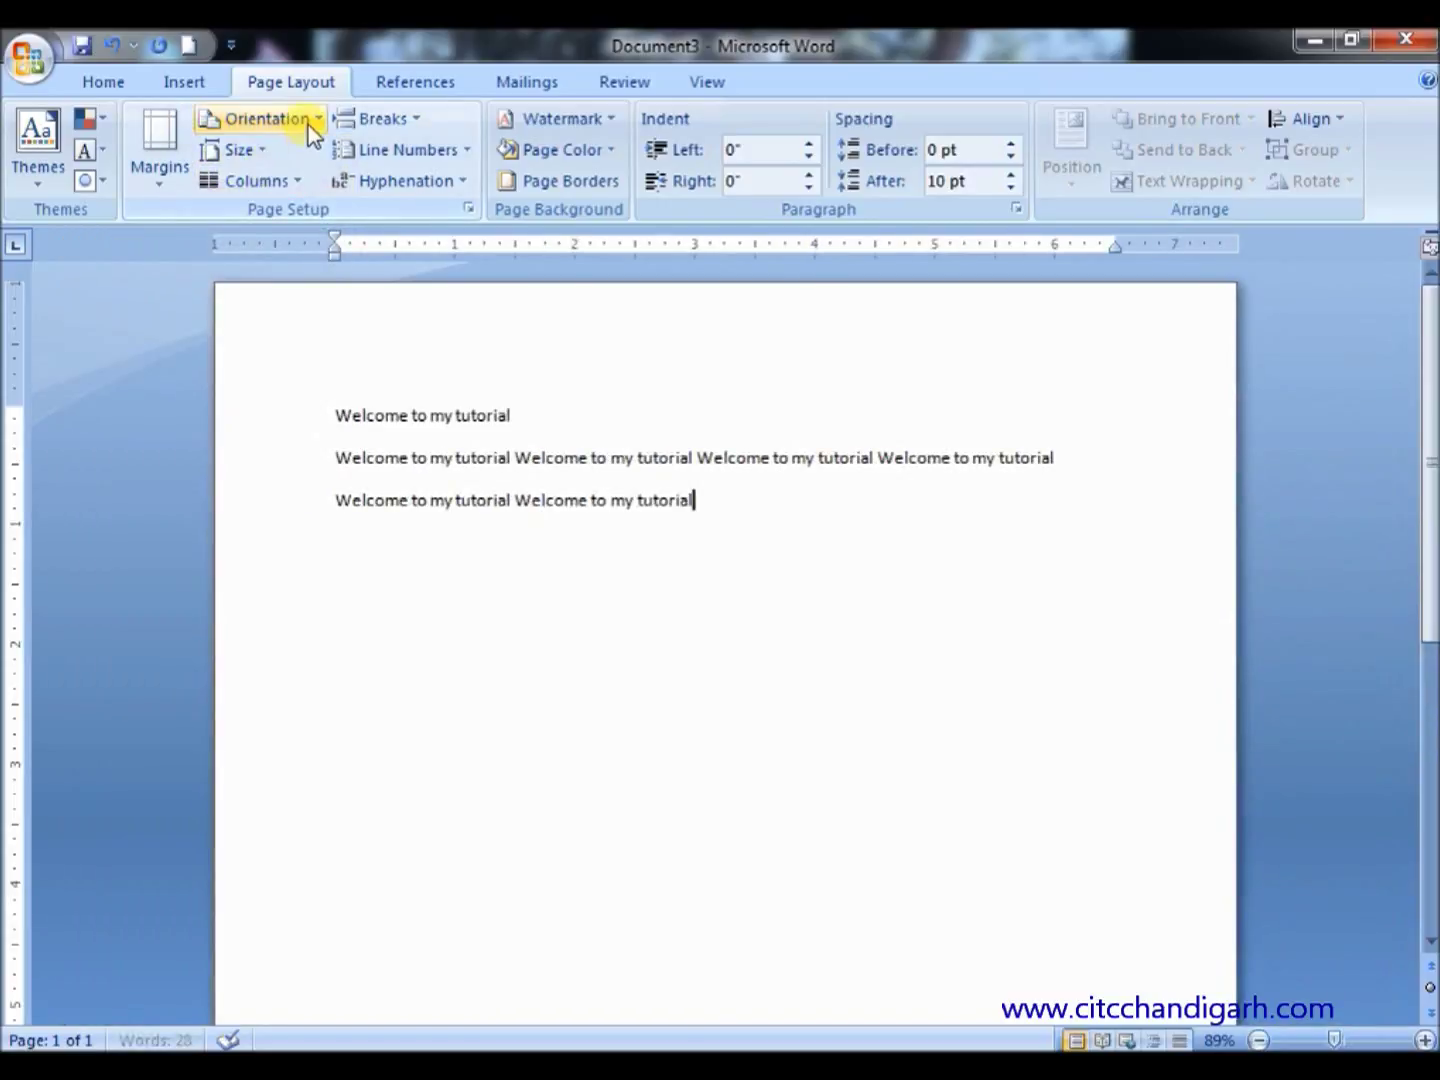
Try the A5 paper size and set the page to A4
{"action": "left_click", "coordinate": [265, 151]}
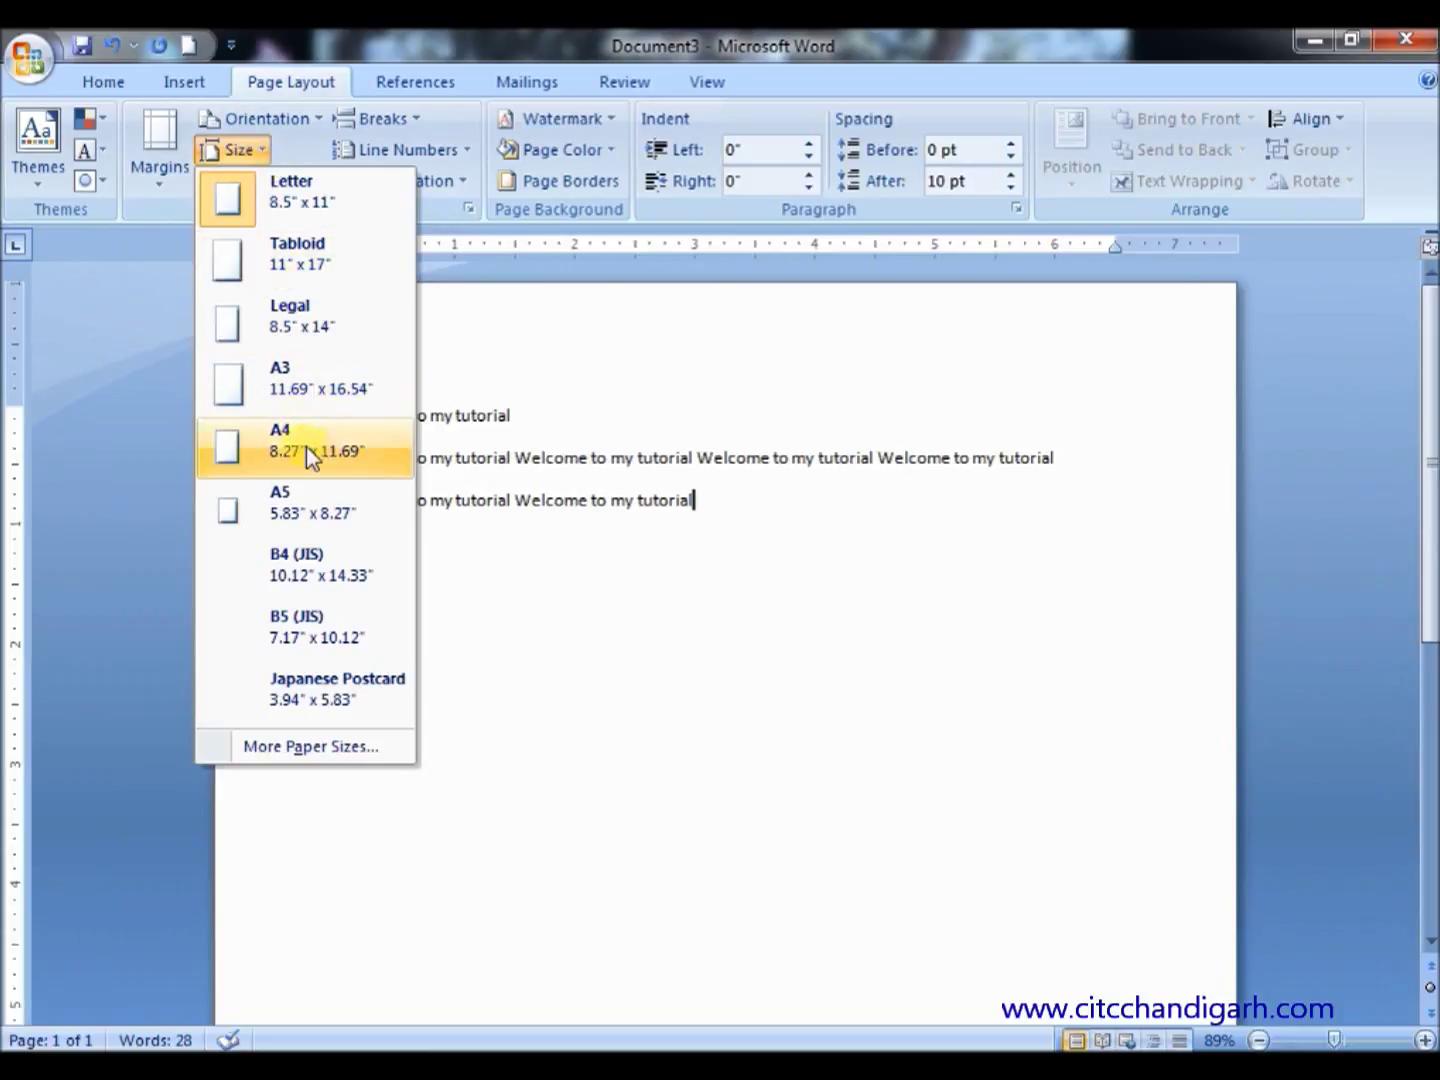
{"action": "left_click", "coordinate": [282, 510]}
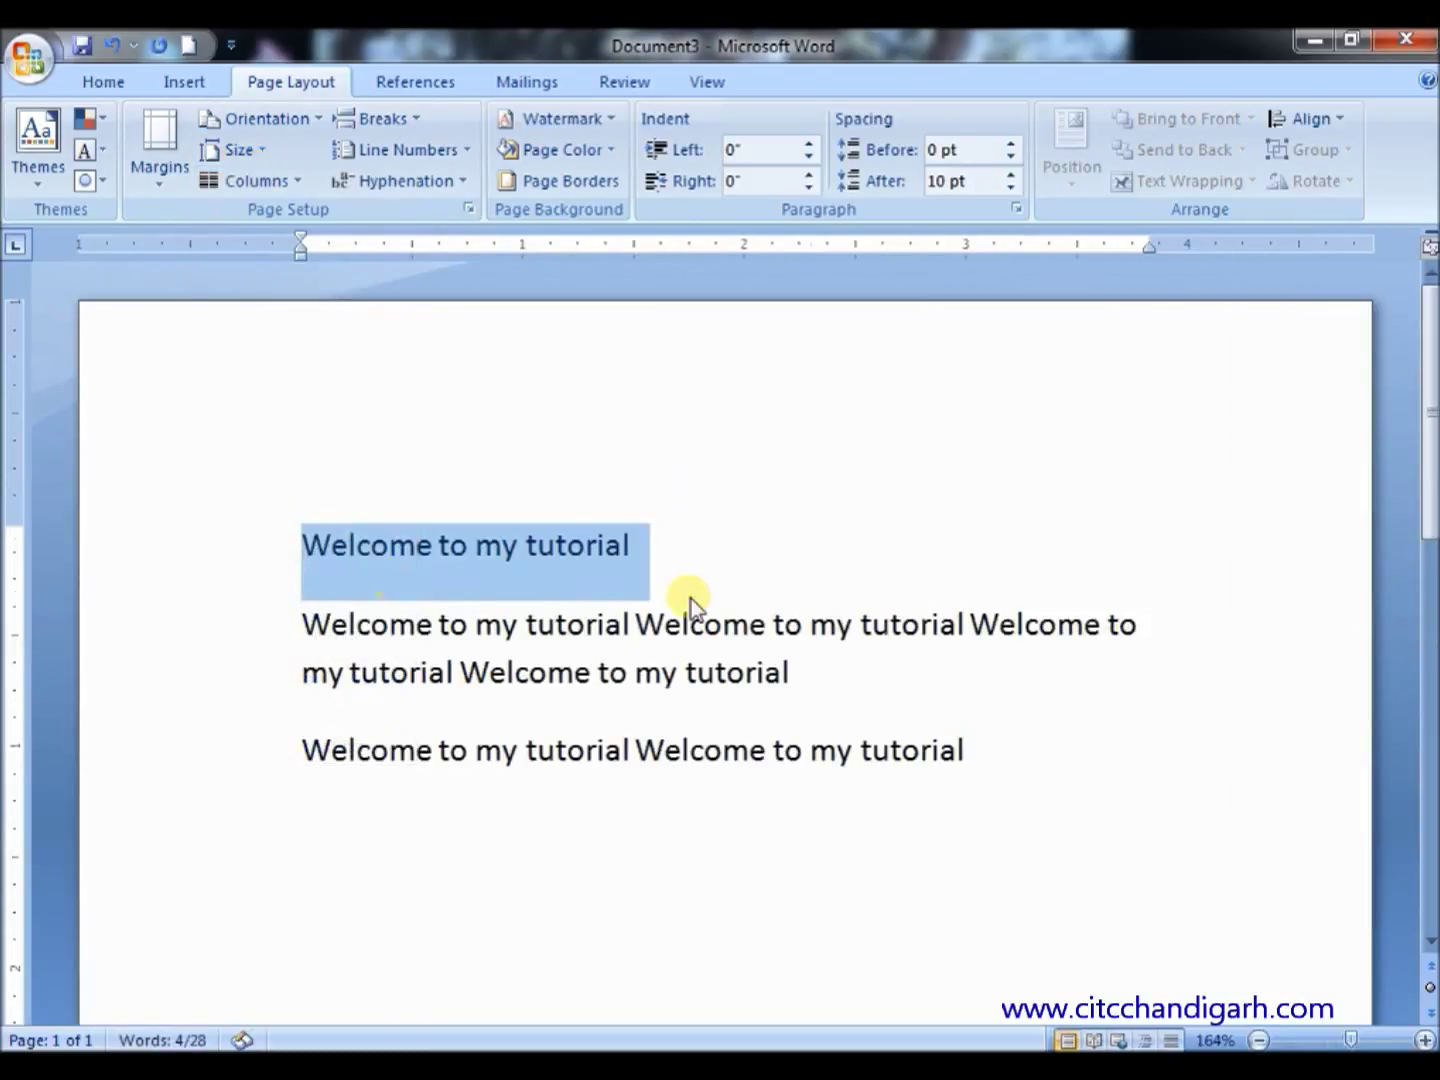
{"action": "left_click", "coordinate": [267, 152]}
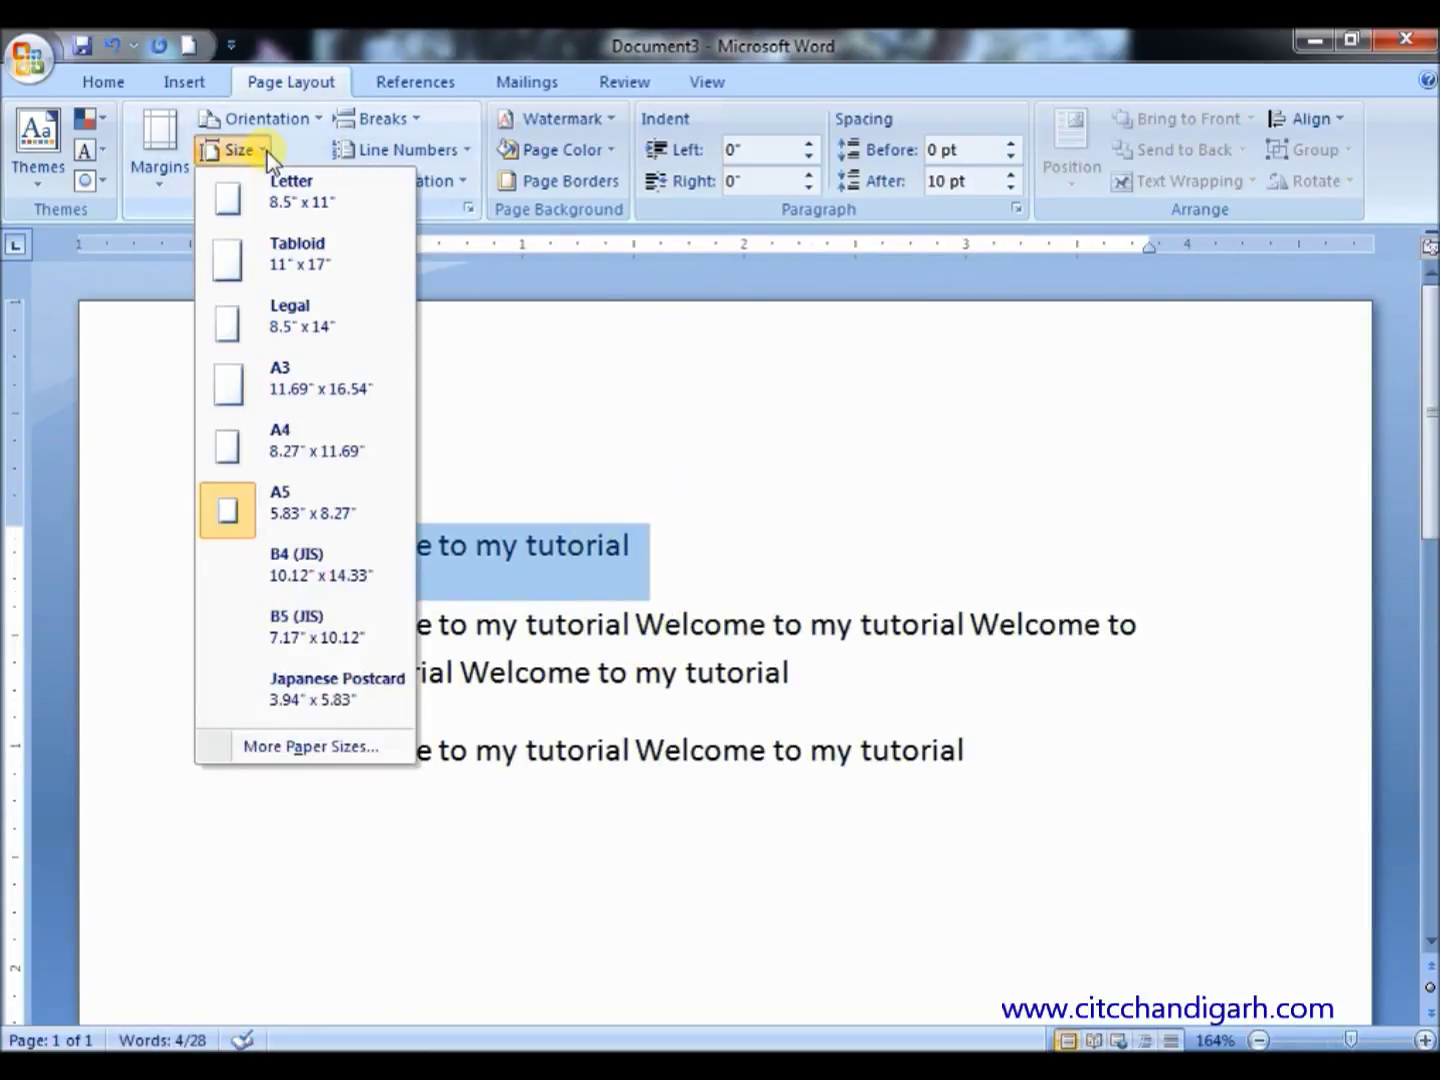
{"action": "left_click", "coordinate": [282, 455]}
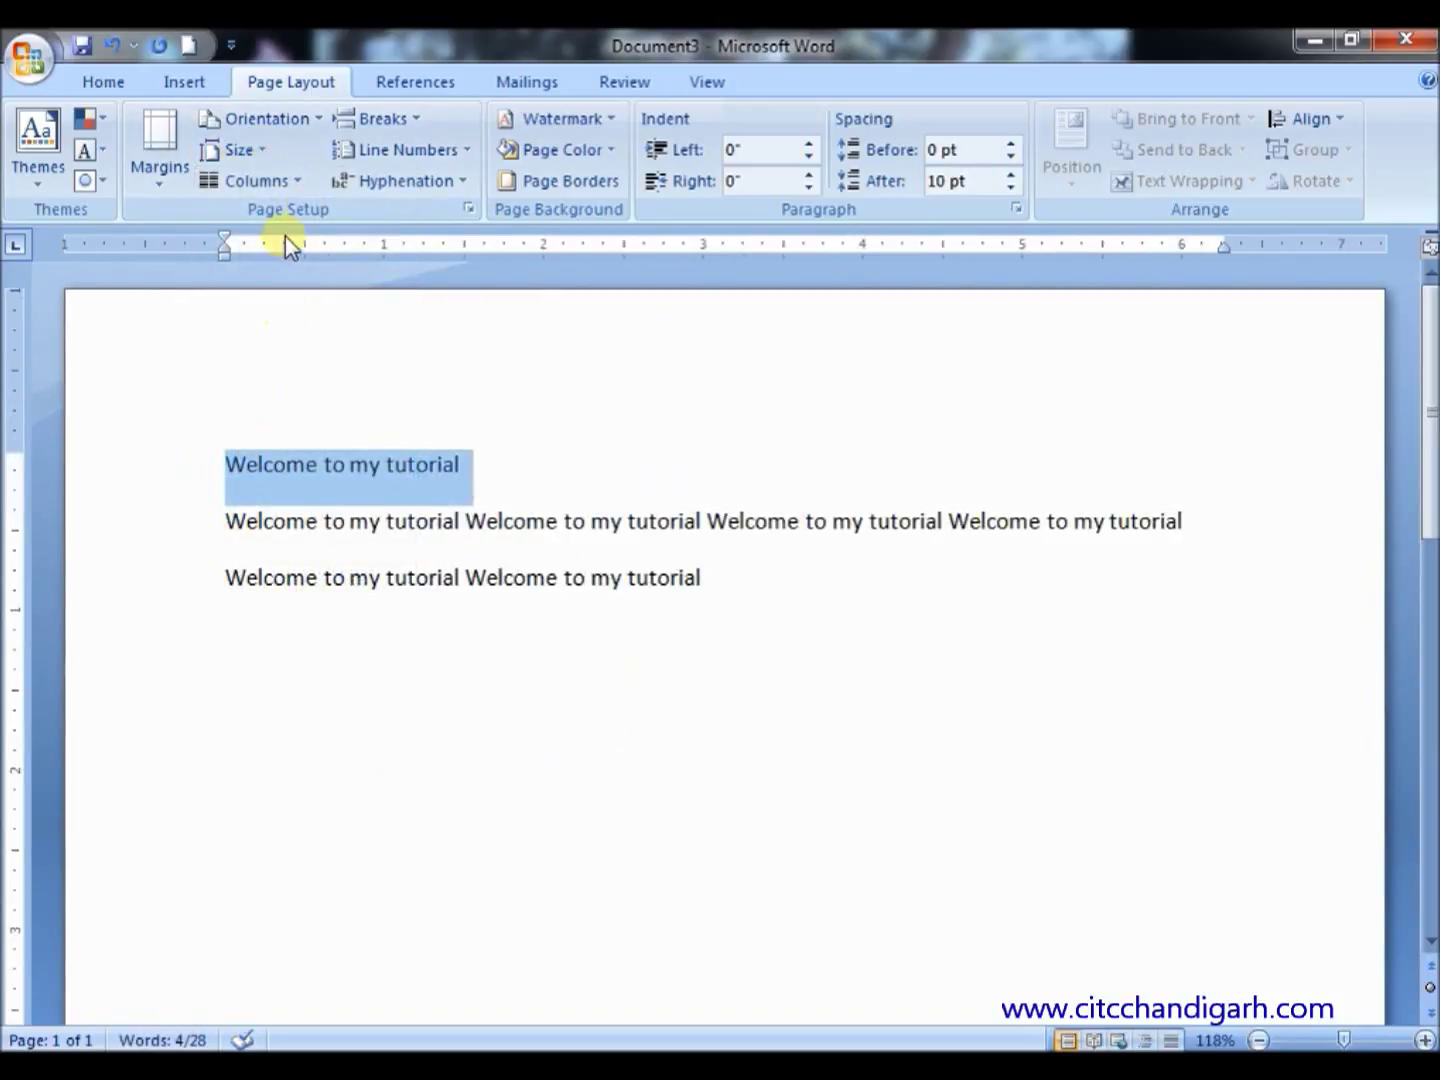
Select all the text and lay it out in three columns
{"action": "left_click", "coordinate": [508, 591]}
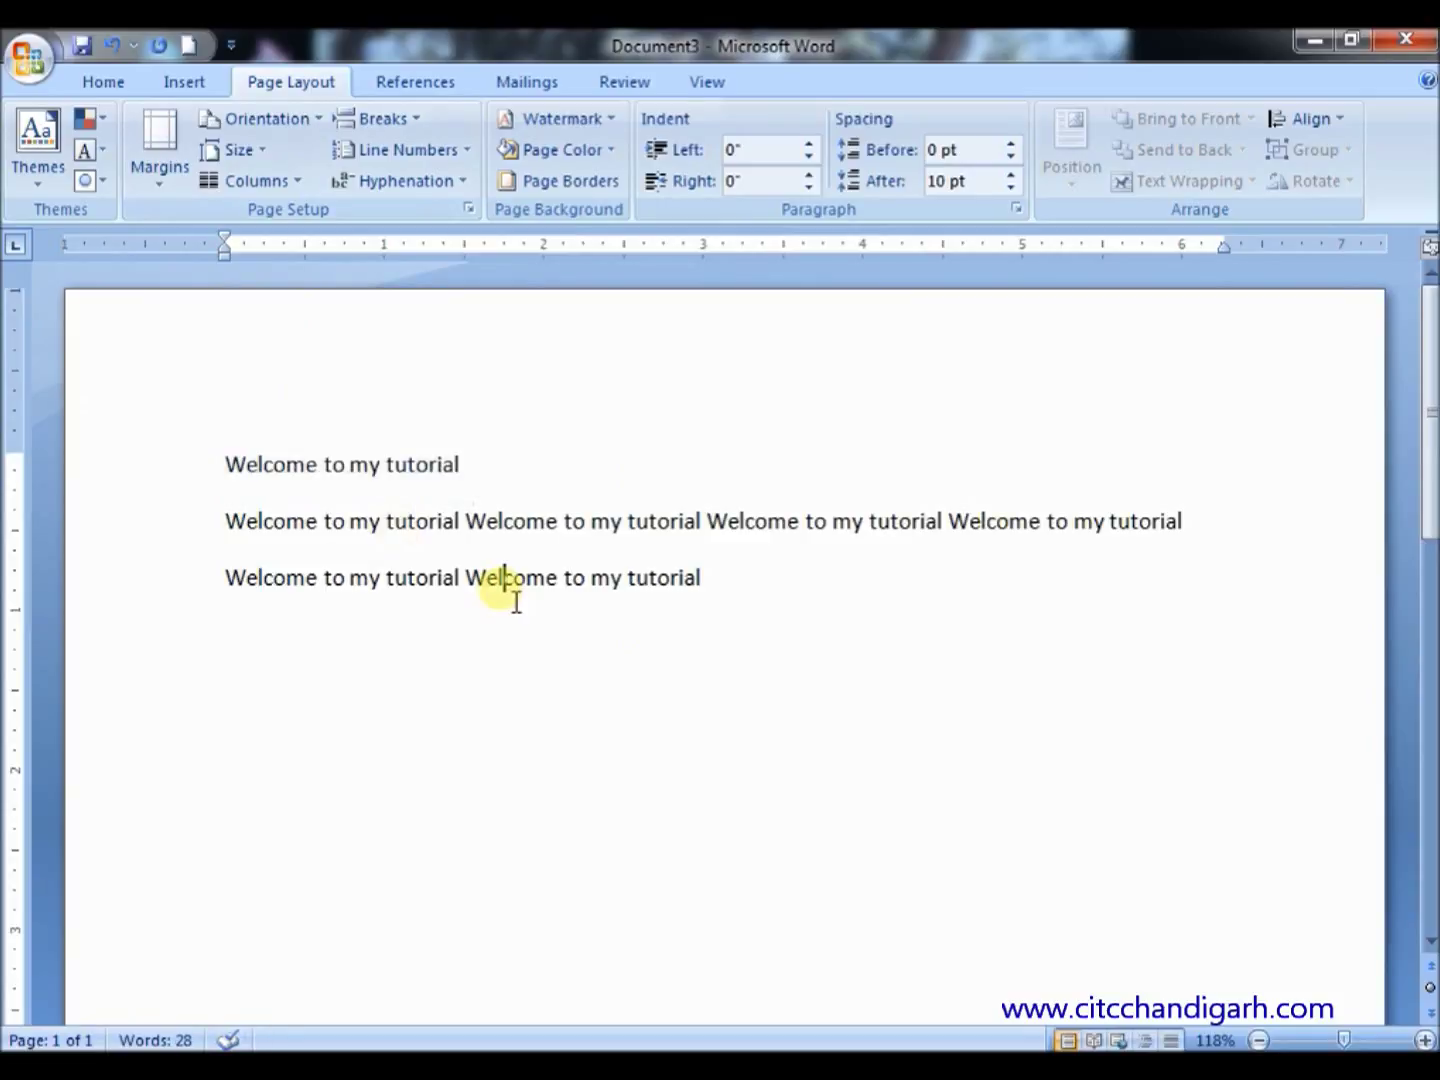
{"action": "key", "text": "ctrl+a"}
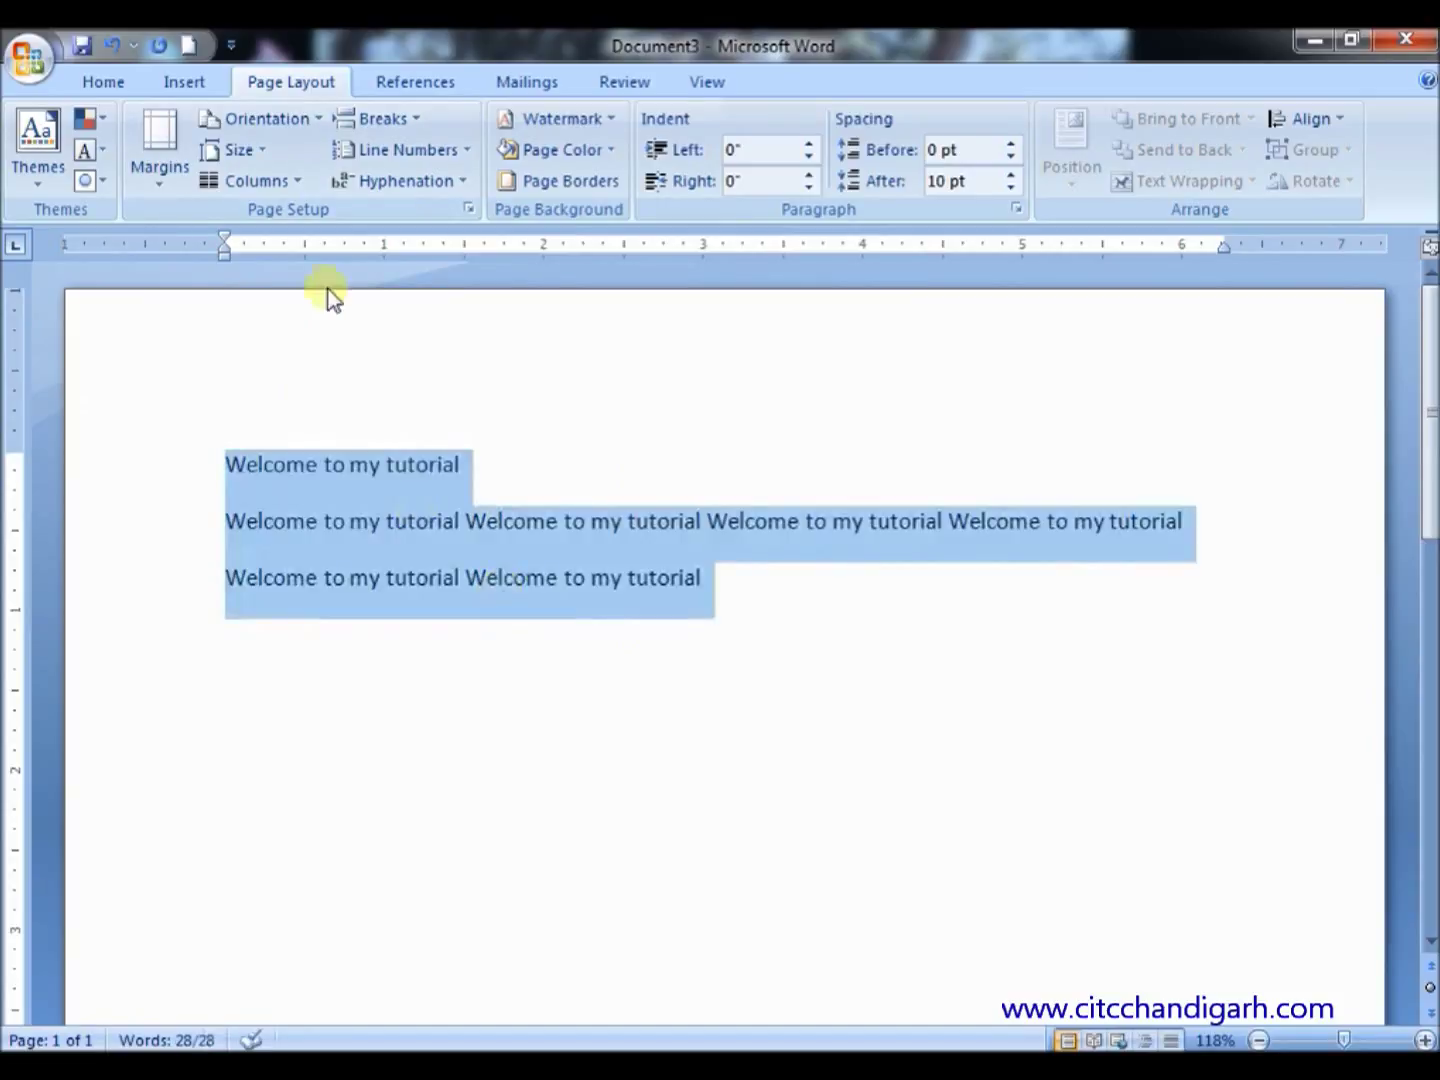
{"action": "left_click", "coordinate": [296, 180]}
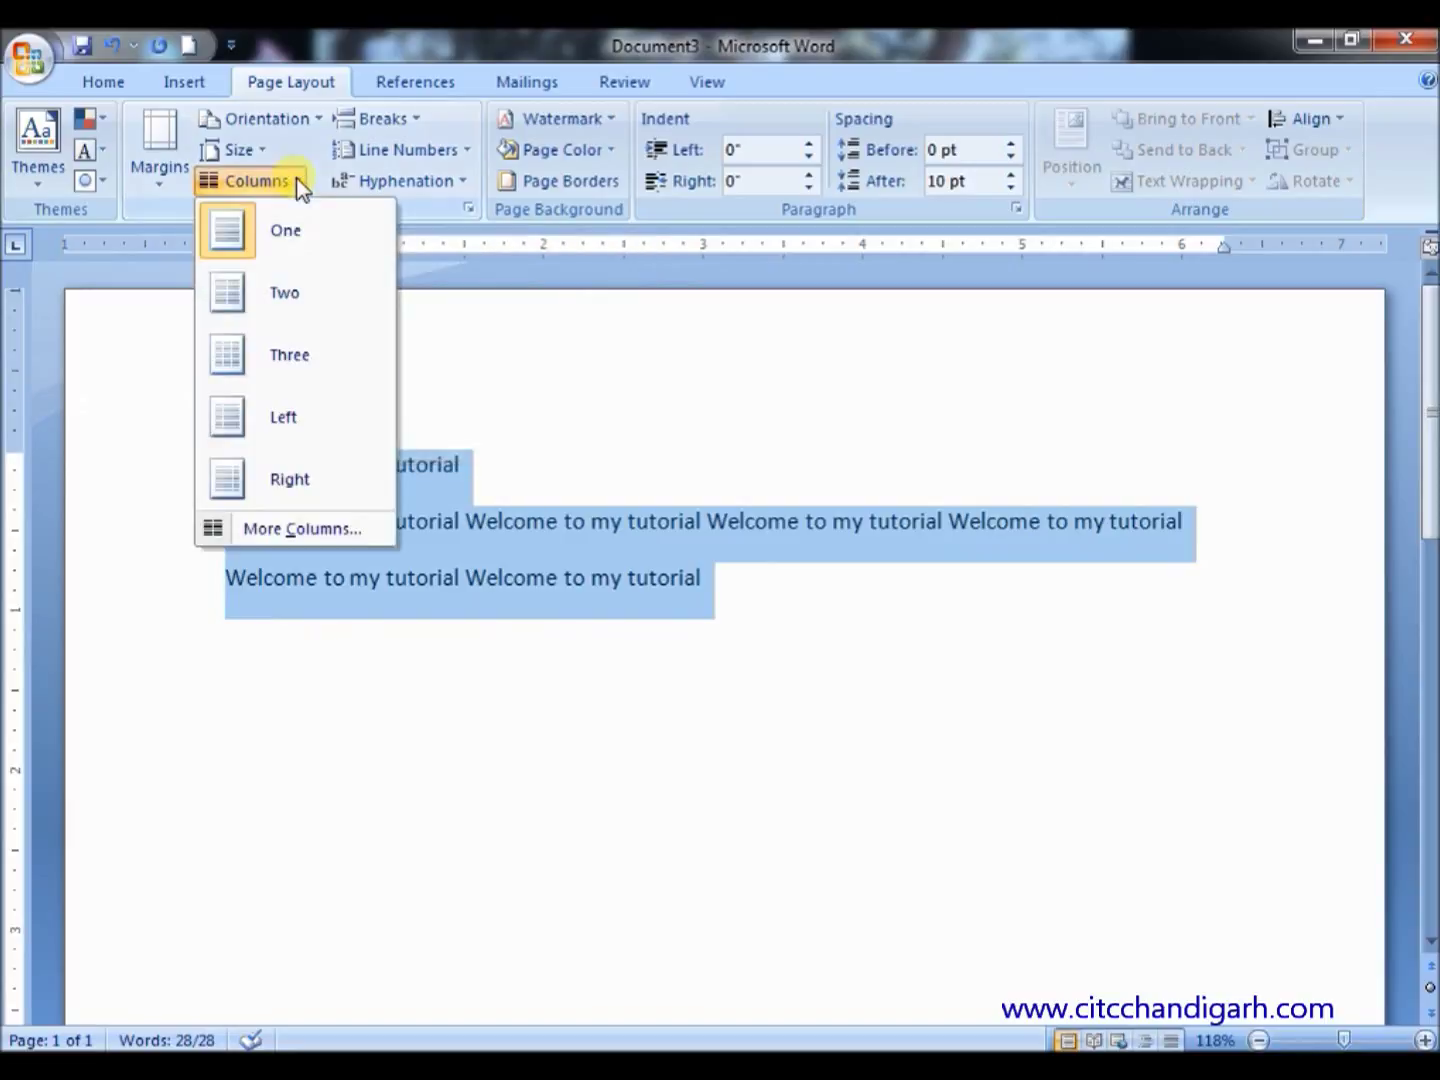
{"action": "left_click", "coordinate": [292, 357]}
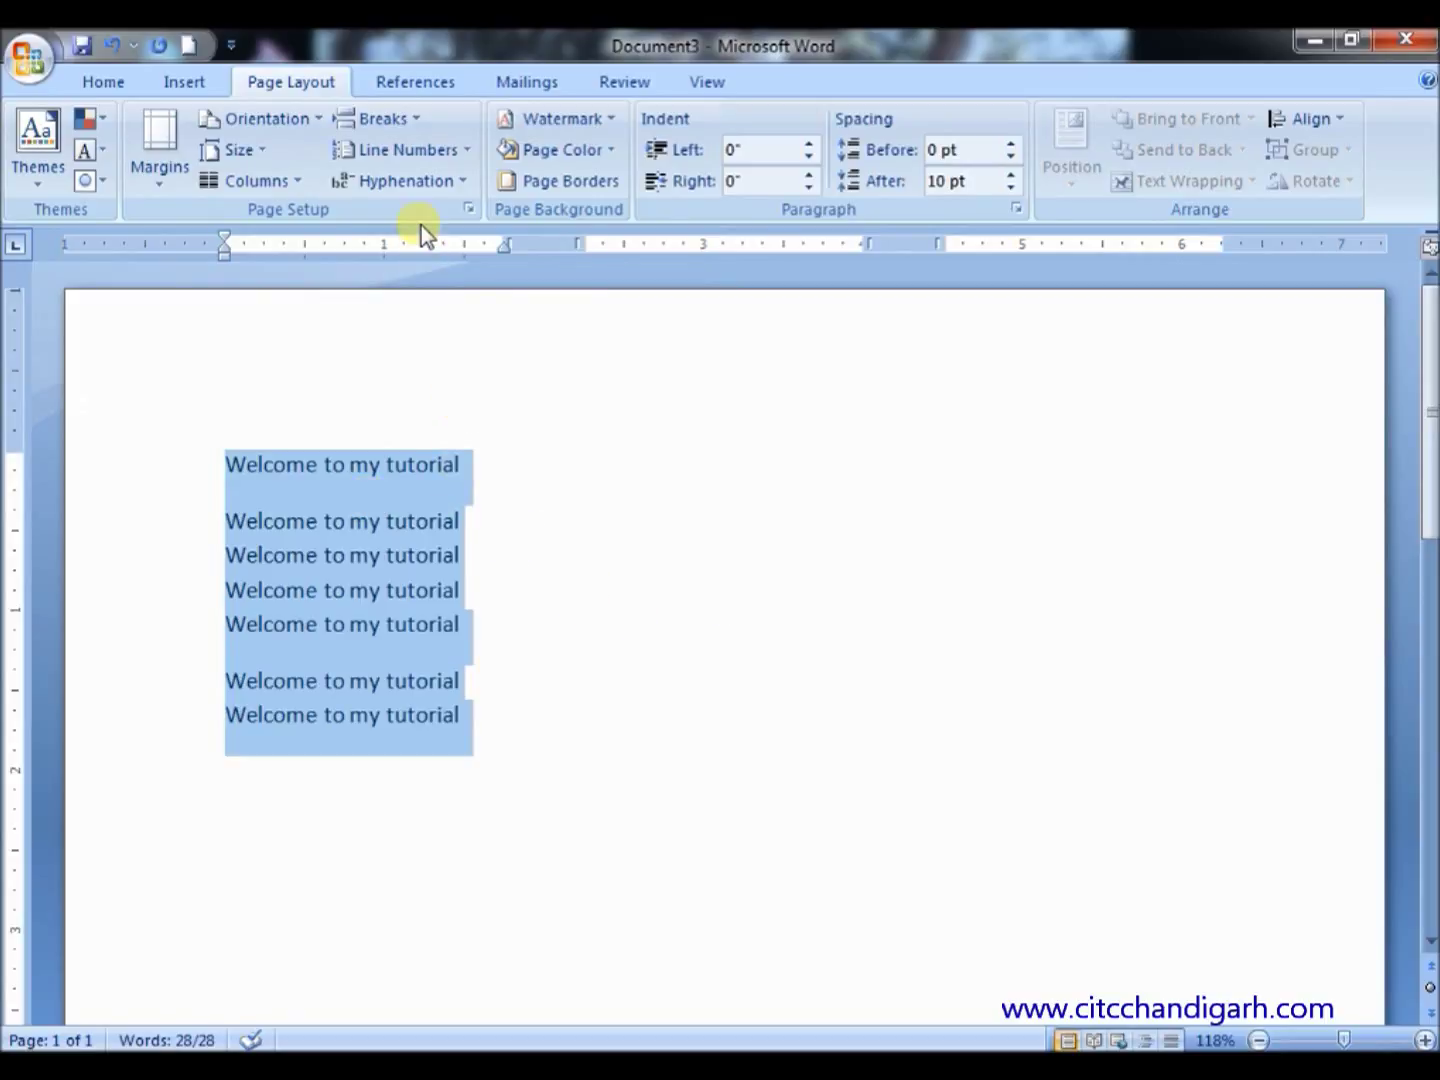
Insert a page break after the second "Welcome to my tutorial" line and add an empty line before the break
{"action": "left_click", "coordinate": [437, 464]}
{"action": "left_click", "coordinate": [466, 517]}
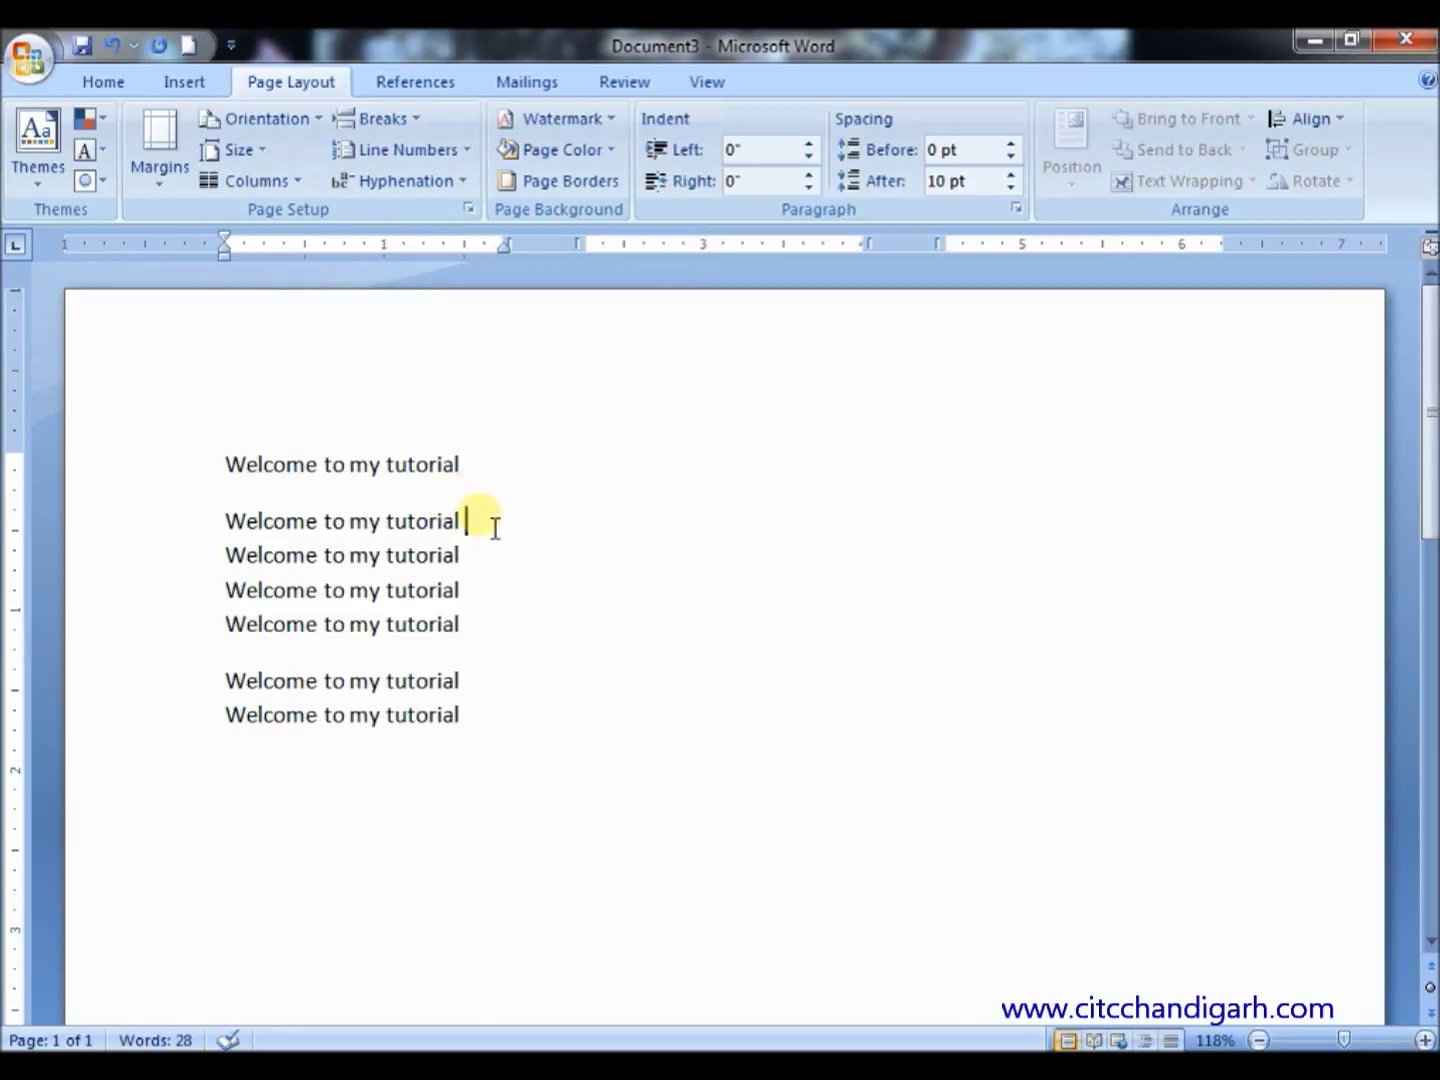
{"action": "left_click", "coordinate": [407, 124]}
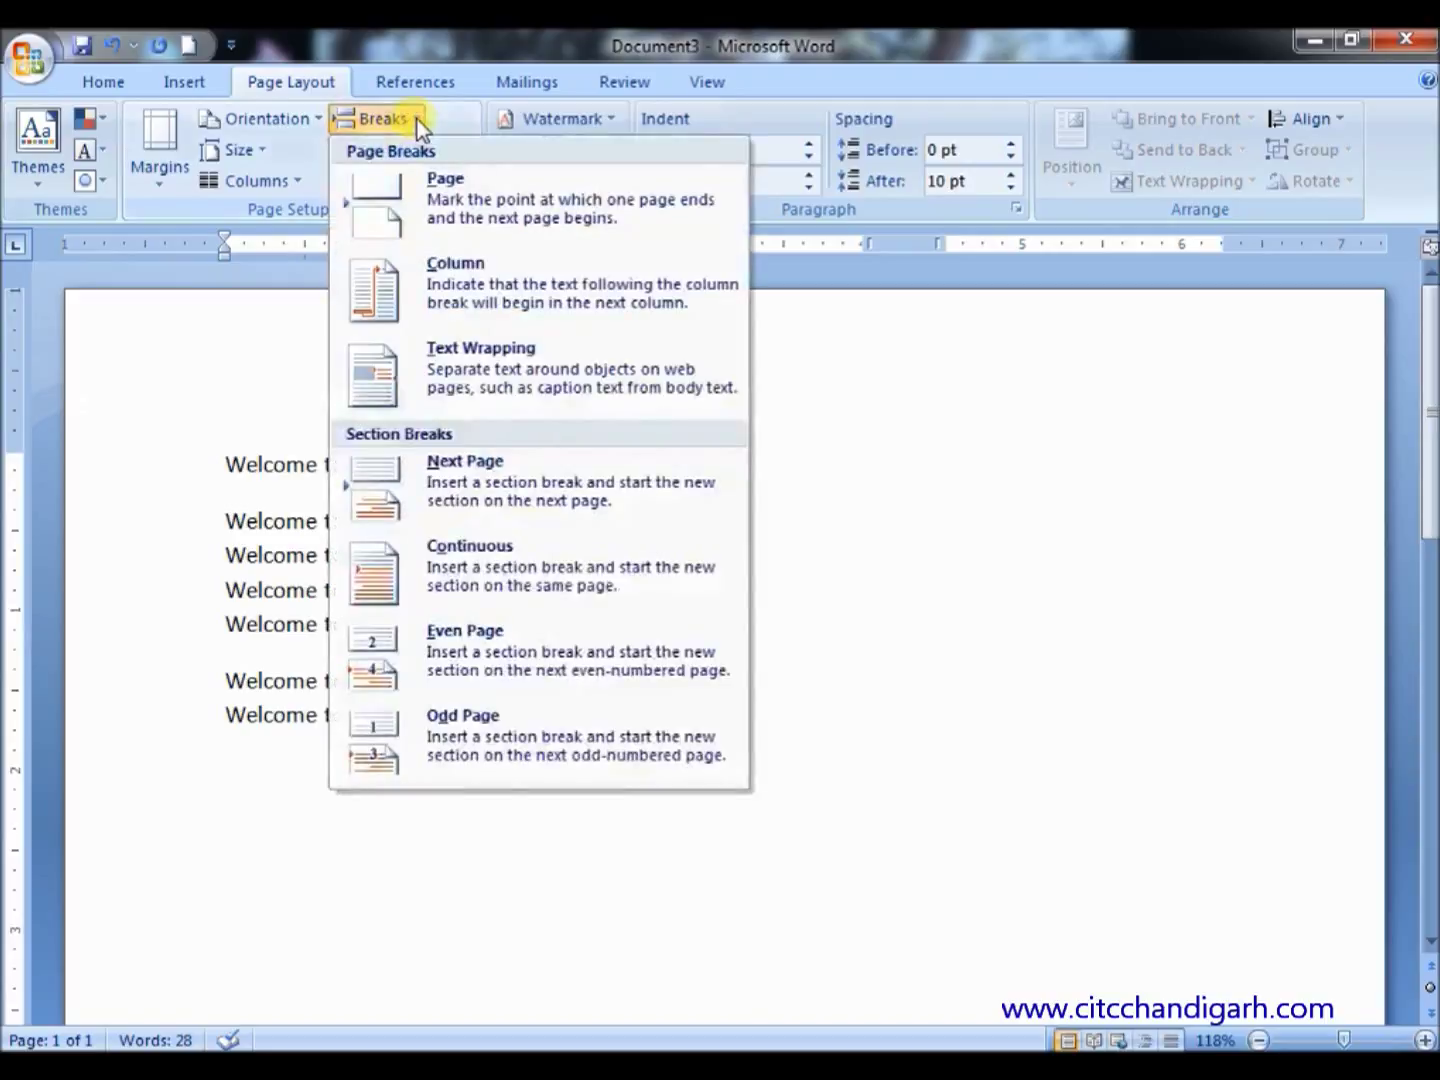
{"action": "left_click", "coordinate": [421, 198]}
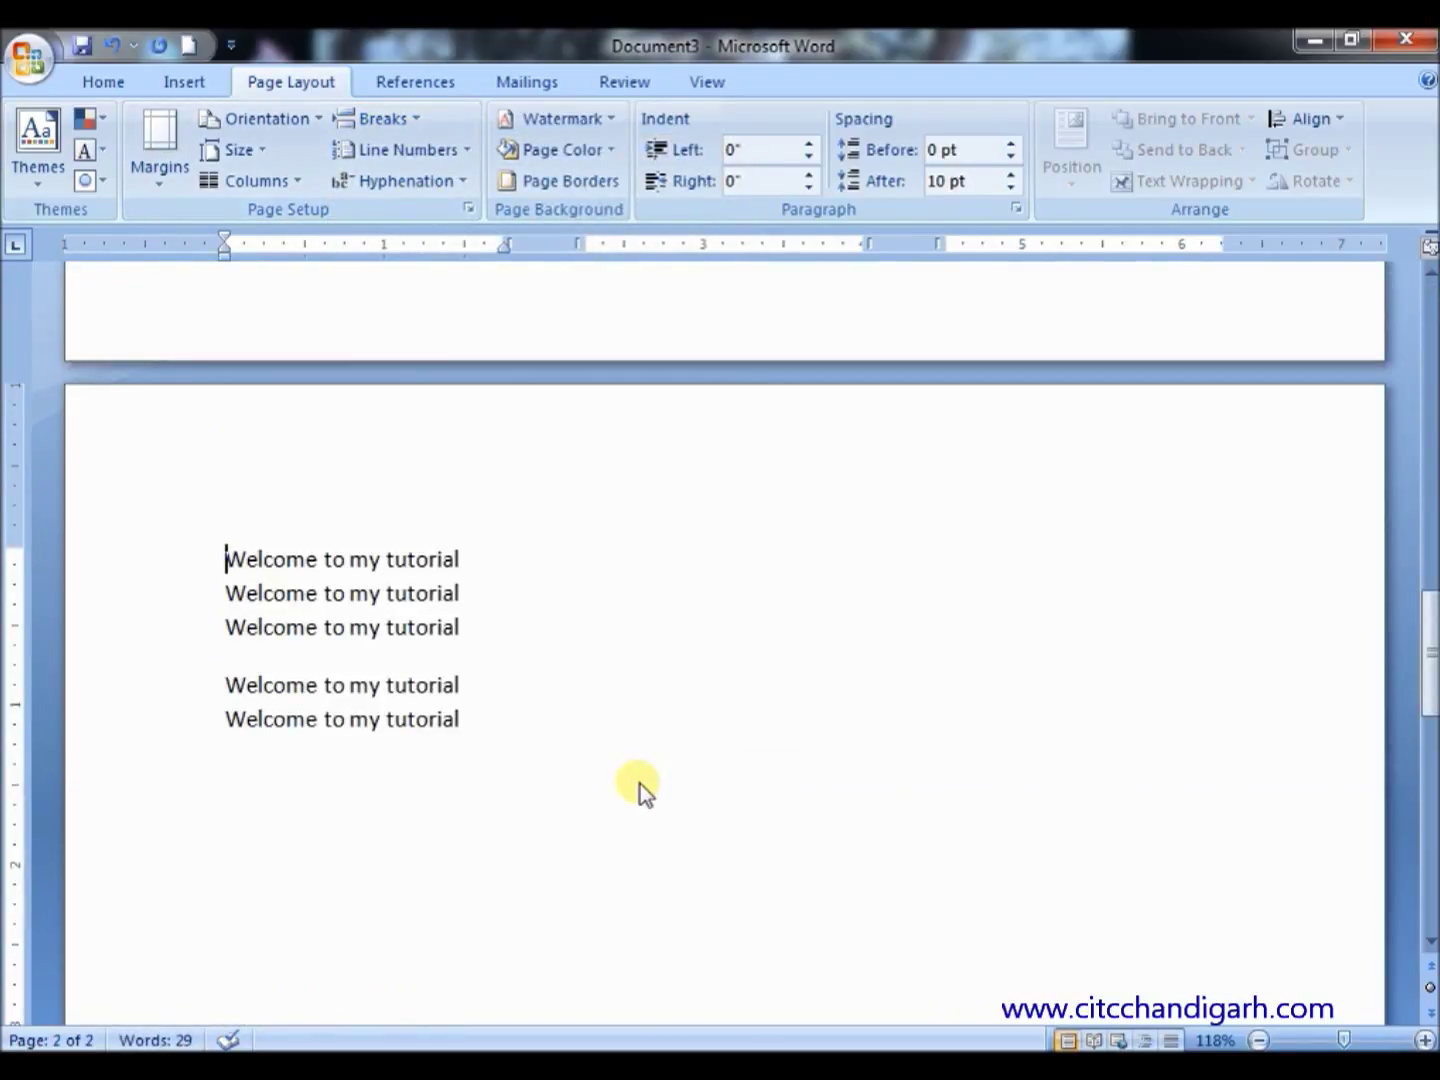
{"action": "scroll", "coordinate": [640, 784], "scroll_direction": "up", "scroll_amount": 15}
{"action": "scroll", "coordinate": [640, 769], "scroll_direction": "down", "scroll_amount": 15}
{"action": "scroll", "coordinate": [640, 769], "scroll_direction": "up", "scroll_amount": 4}
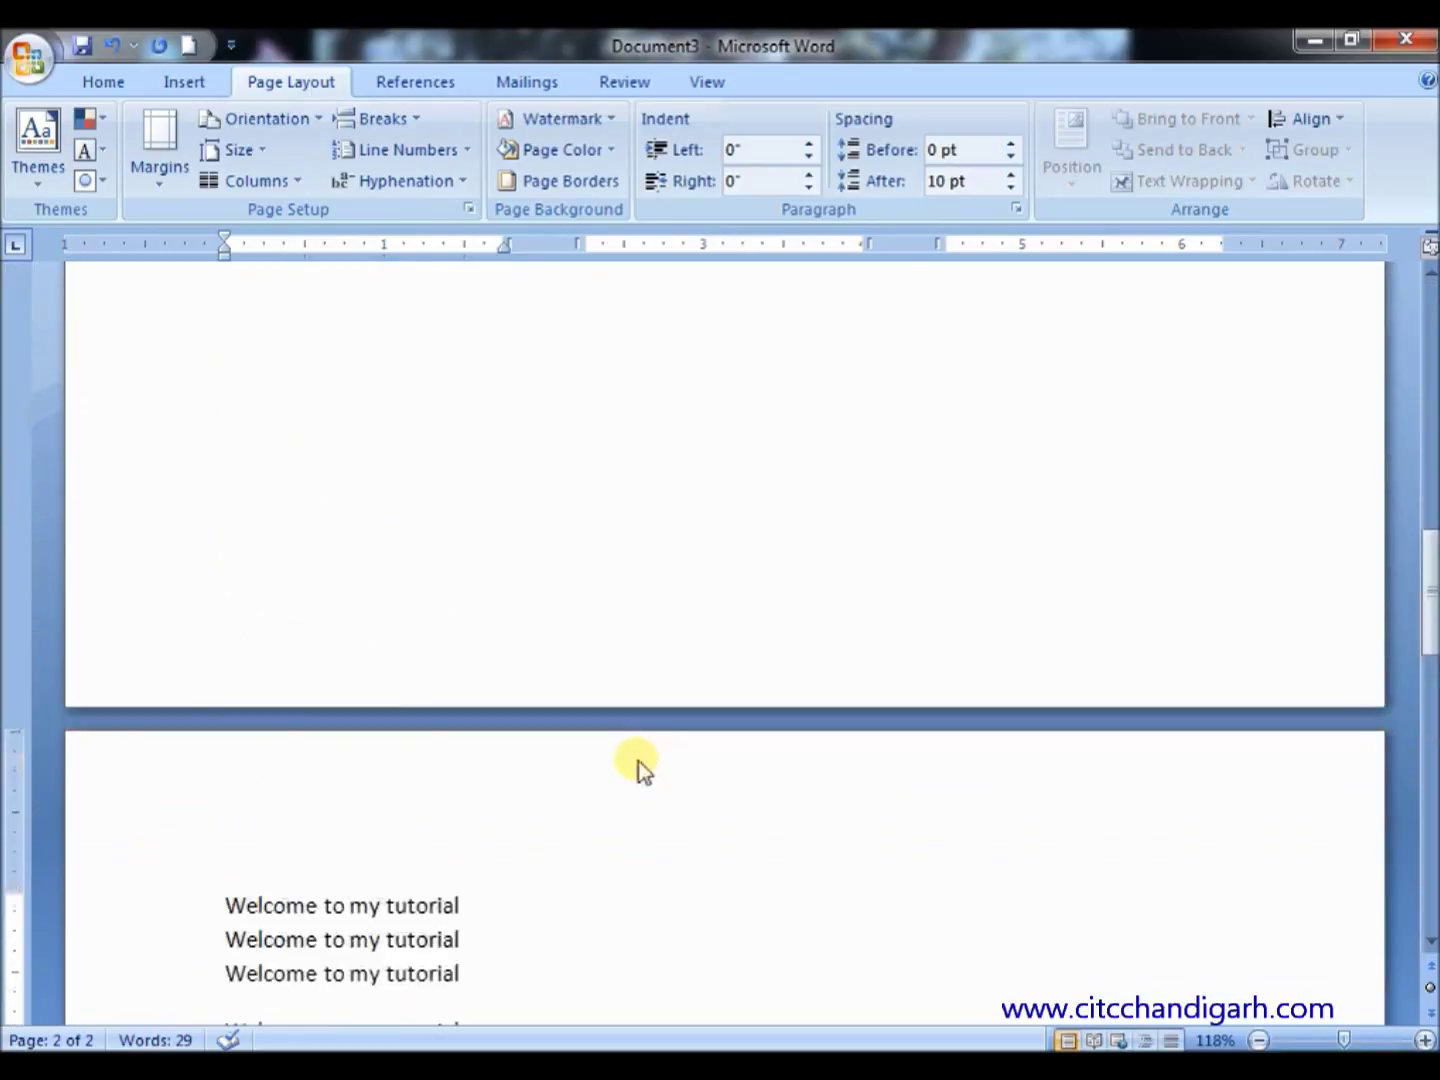
{"action": "scroll", "coordinate": [640, 770], "scroll_direction": "up", "scroll_amount": 10}
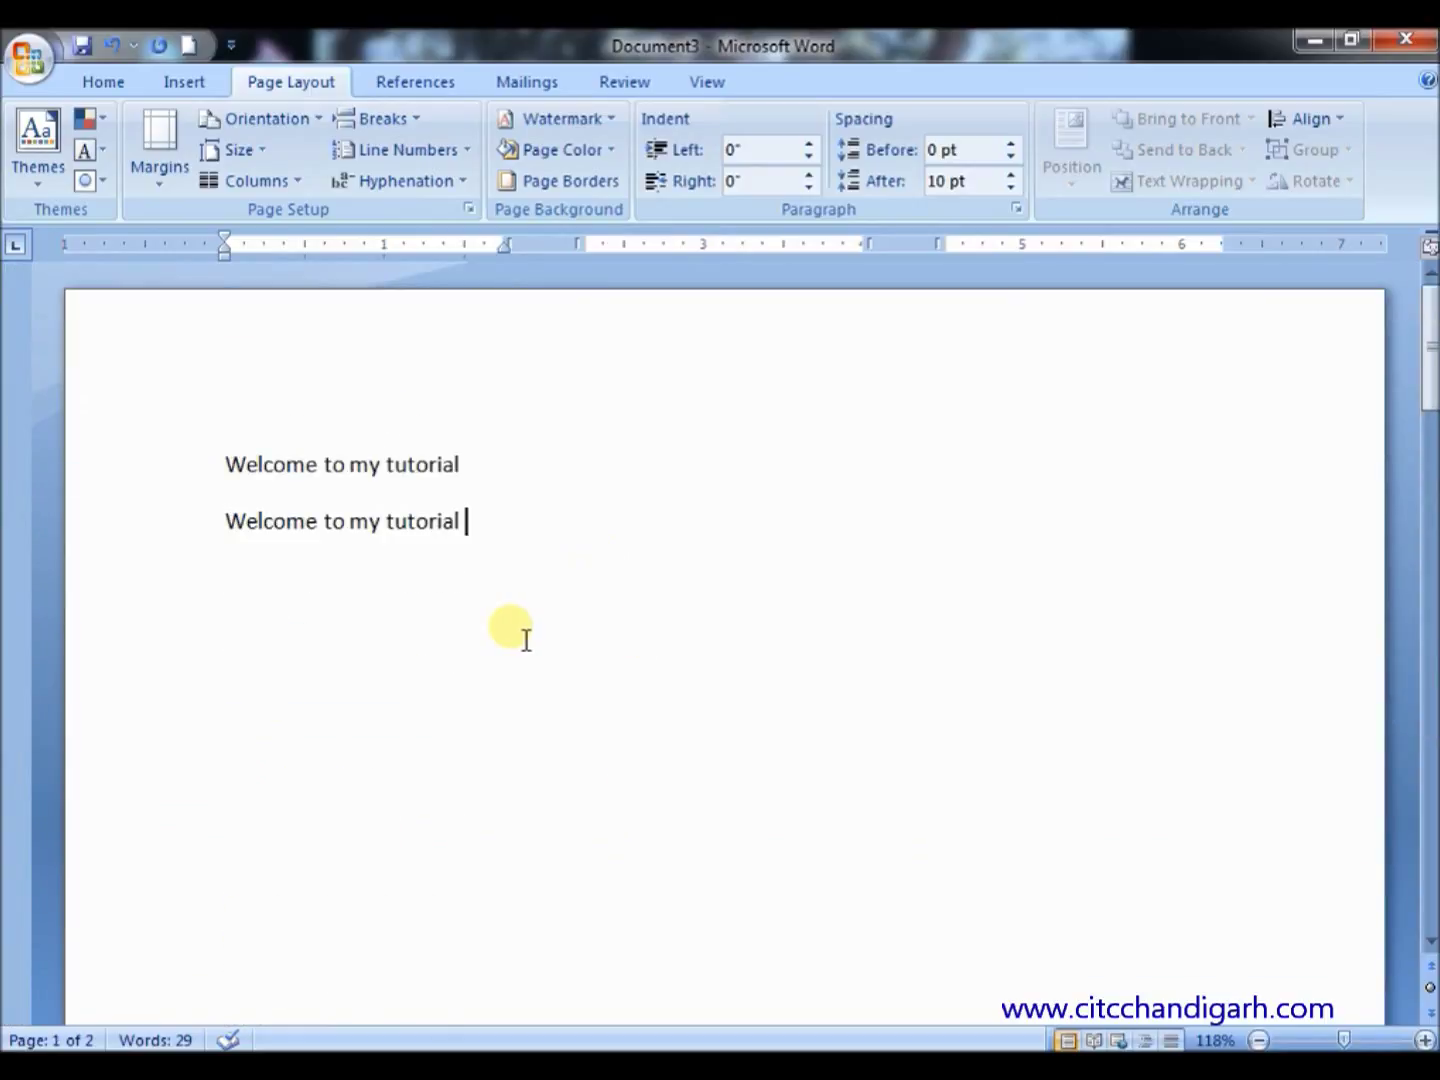
{"action": "key", "text": "Return"}
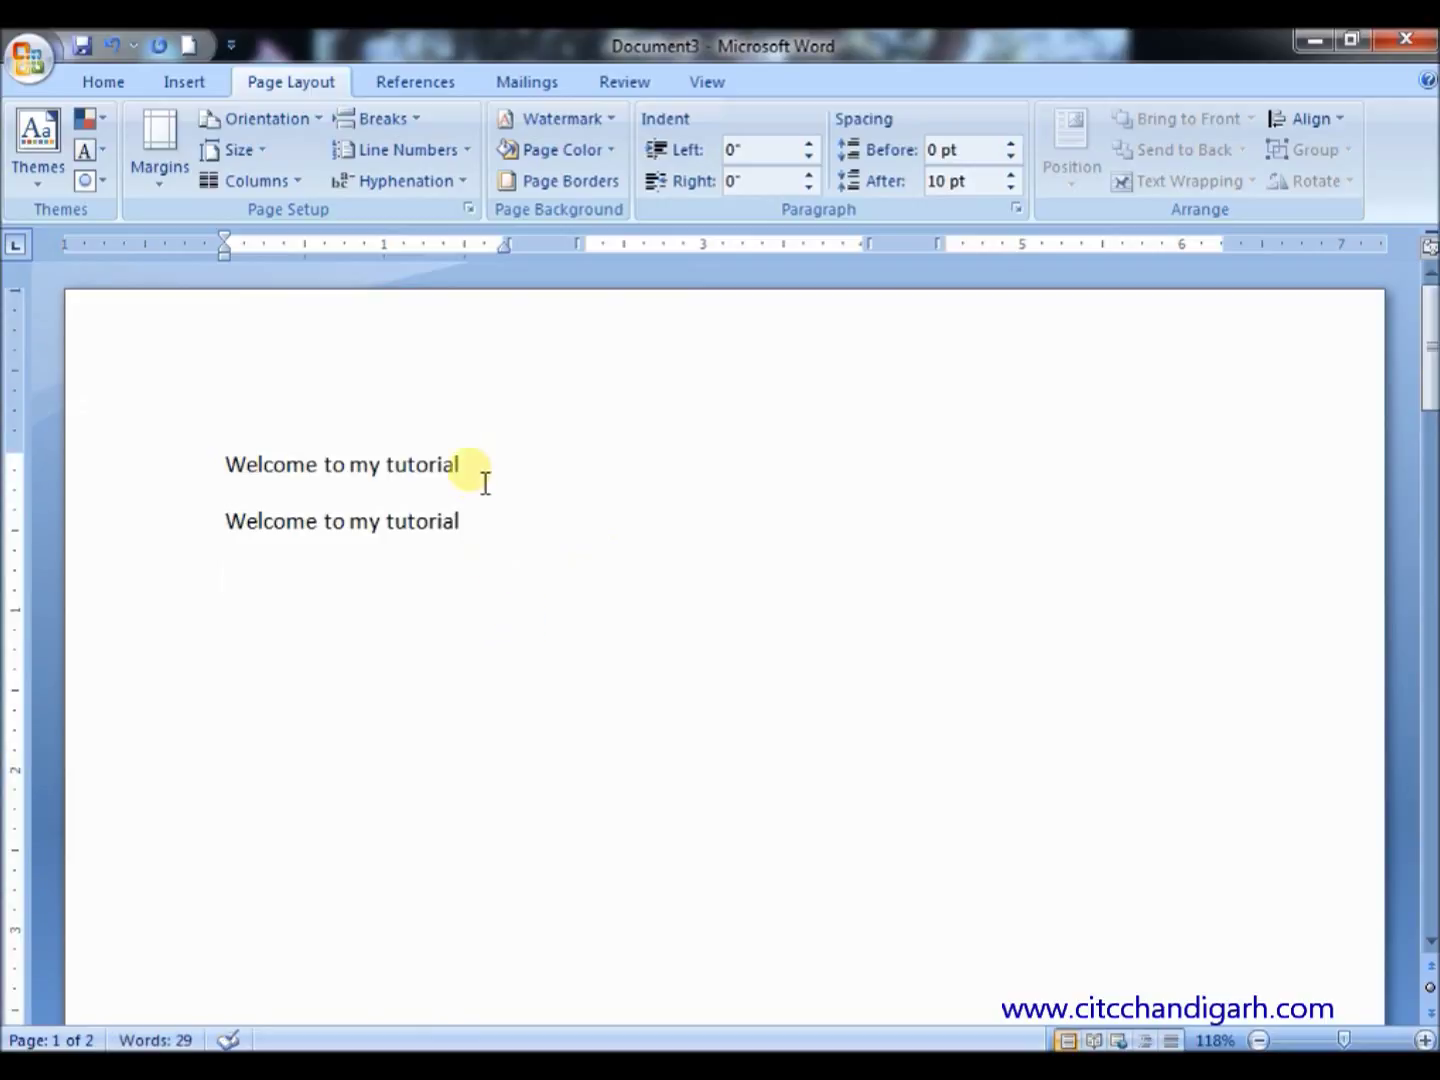
Turn on continuous line numbering, check it across both pages, and set line numbers back to None
{"action": "left_click", "coordinate": [465, 152]}
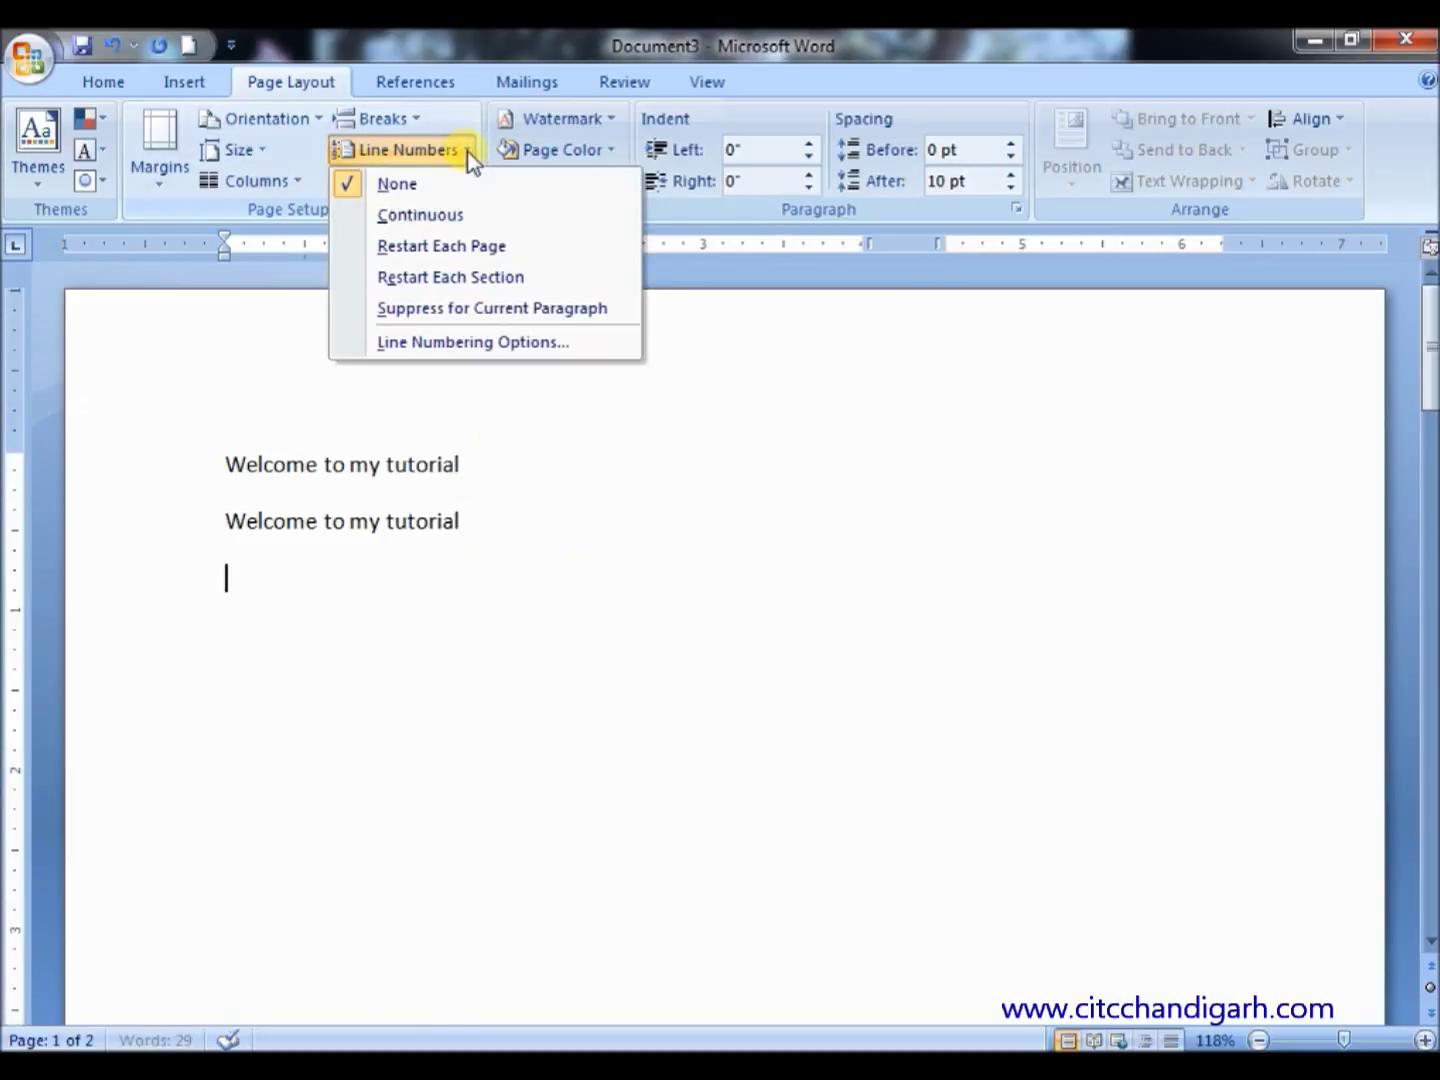
{"action": "left_click", "coordinate": [419, 215]}
{"action": "scroll", "coordinate": [240, 600], "scroll_direction": "down", "scroll_amount": 1}
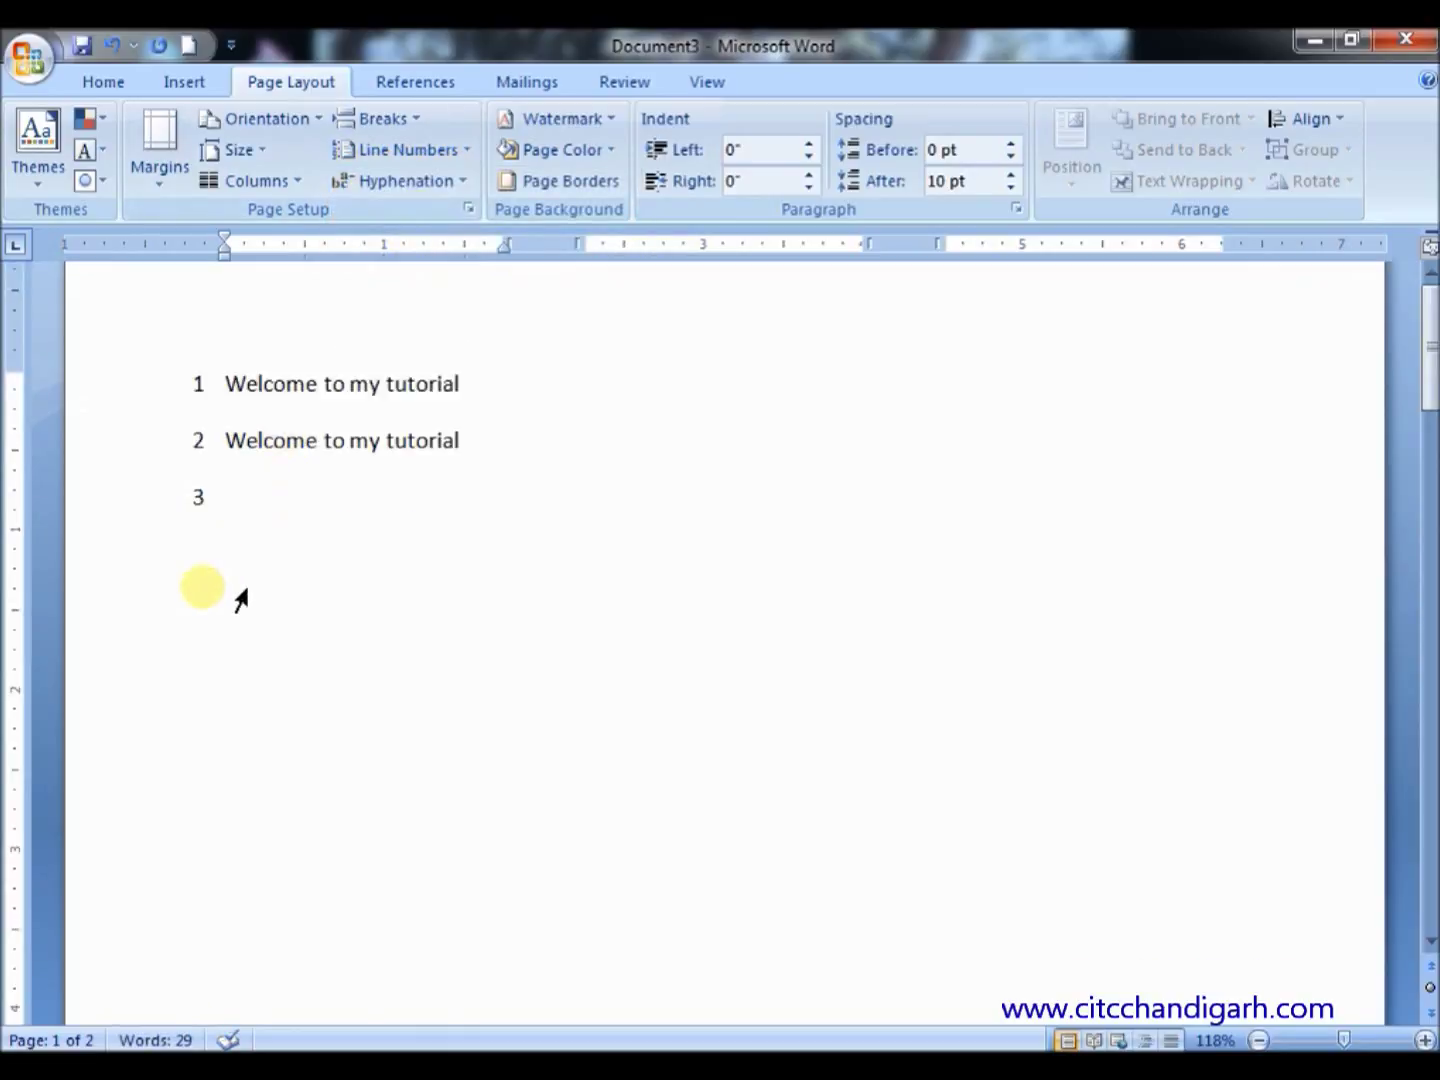
{"action": "scroll", "coordinate": [239, 600], "scroll_direction": "down", "scroll_amount": 10}
{"action": "scroll", "coordinate": [230, 580], "scroll_direction": "up", "scroll_amount": 10}
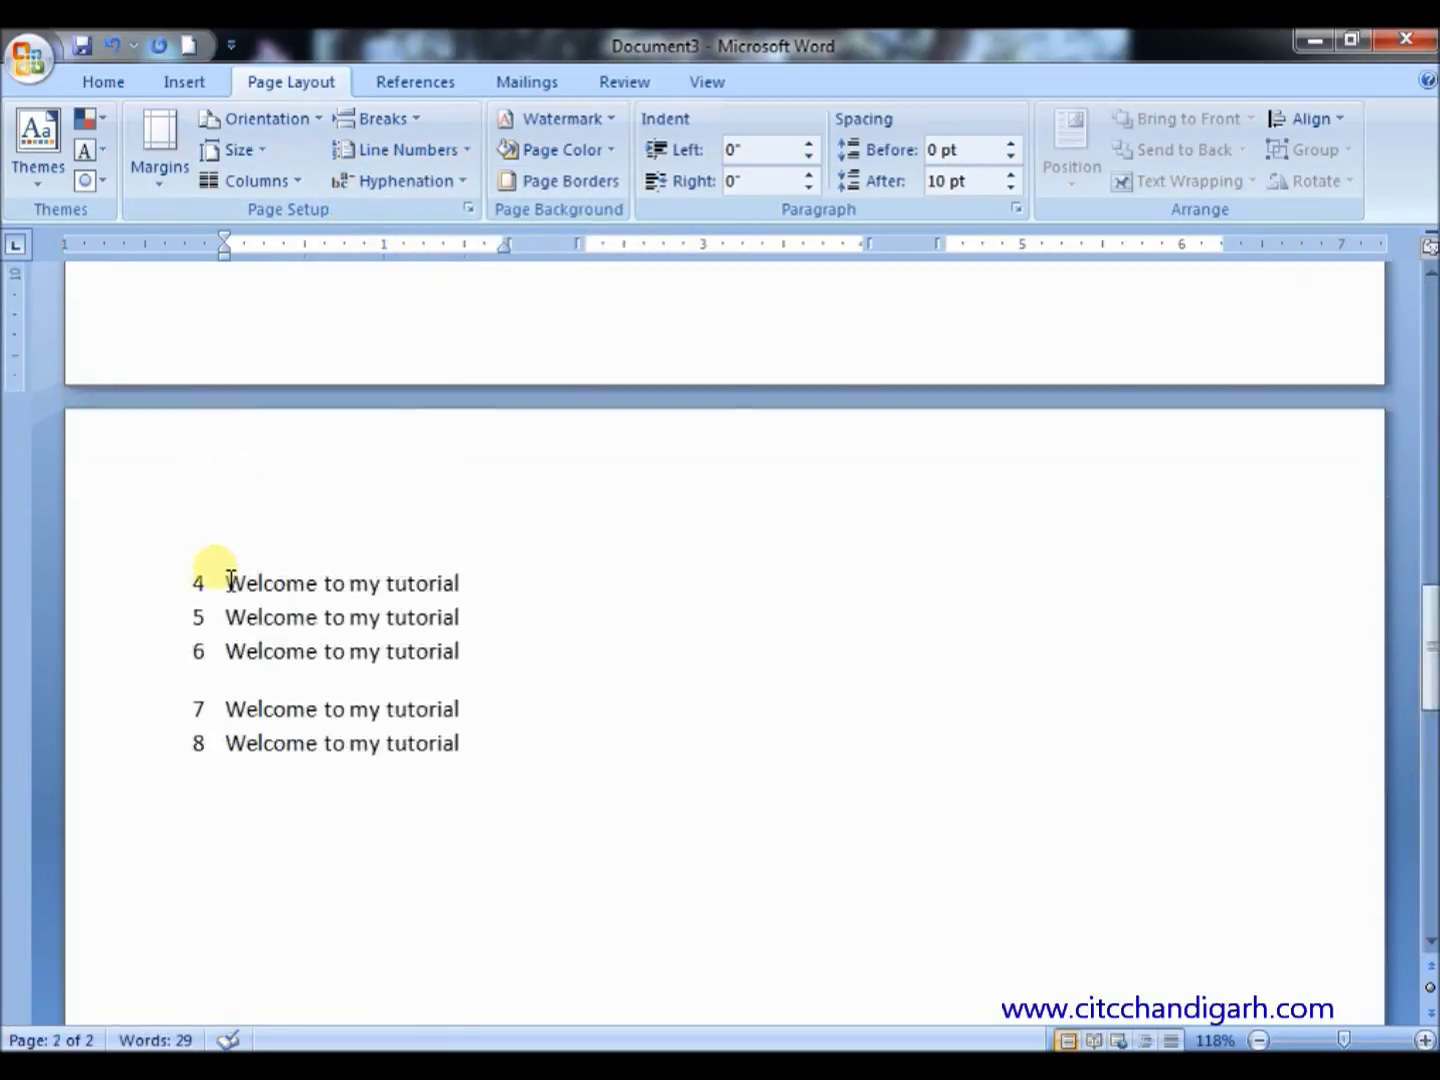
{"action": "left_click", "coordinate": [466, 151]}
{"action": "left_click", "coordinate": [412, 191]}
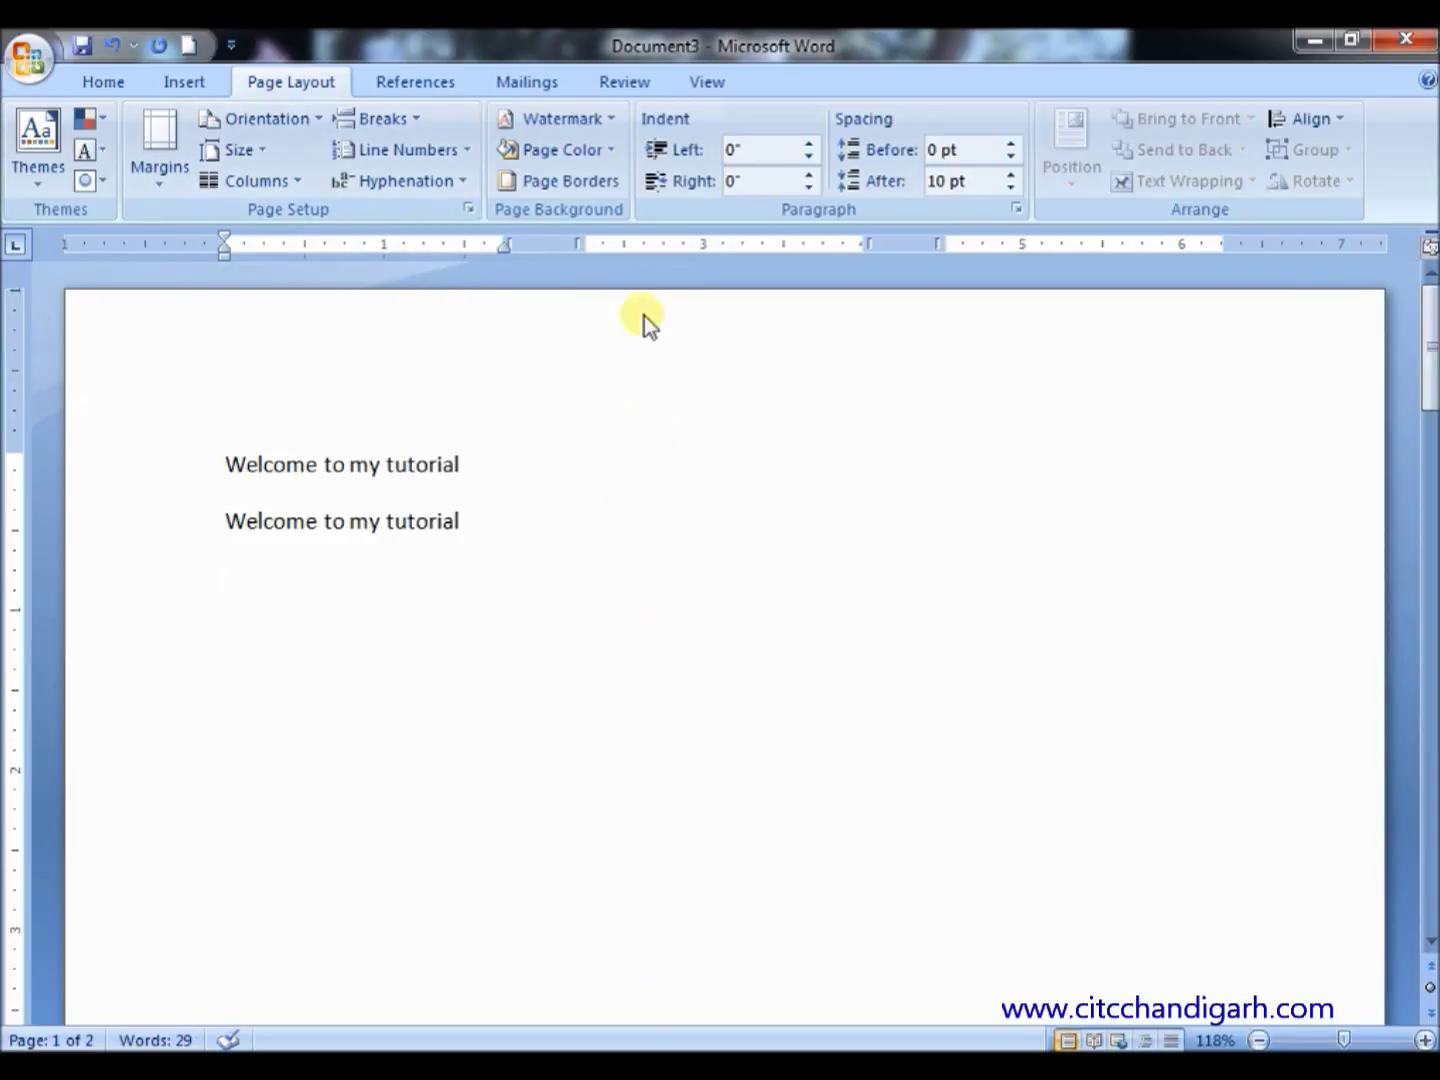
Start a custom picture watermark and choose CITCweb.jpg from the Downloads folder as its image
{"action": "left_click", "coordinate": [609, 125]}
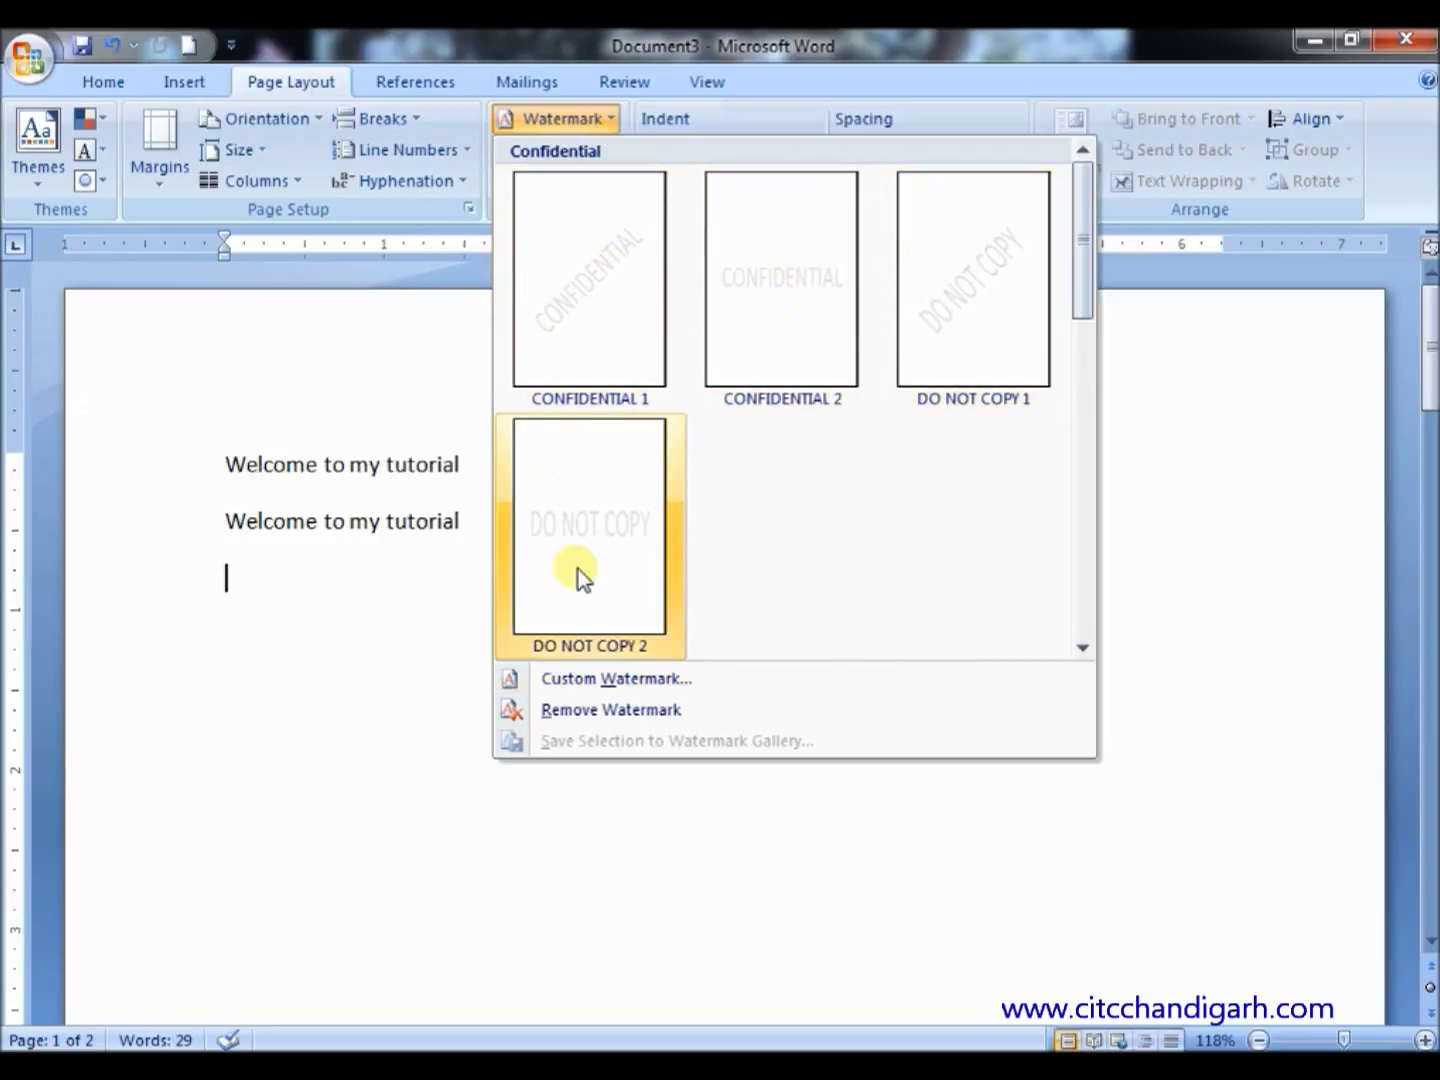
{"action": "left_click", "coordinate": [636, 684]}
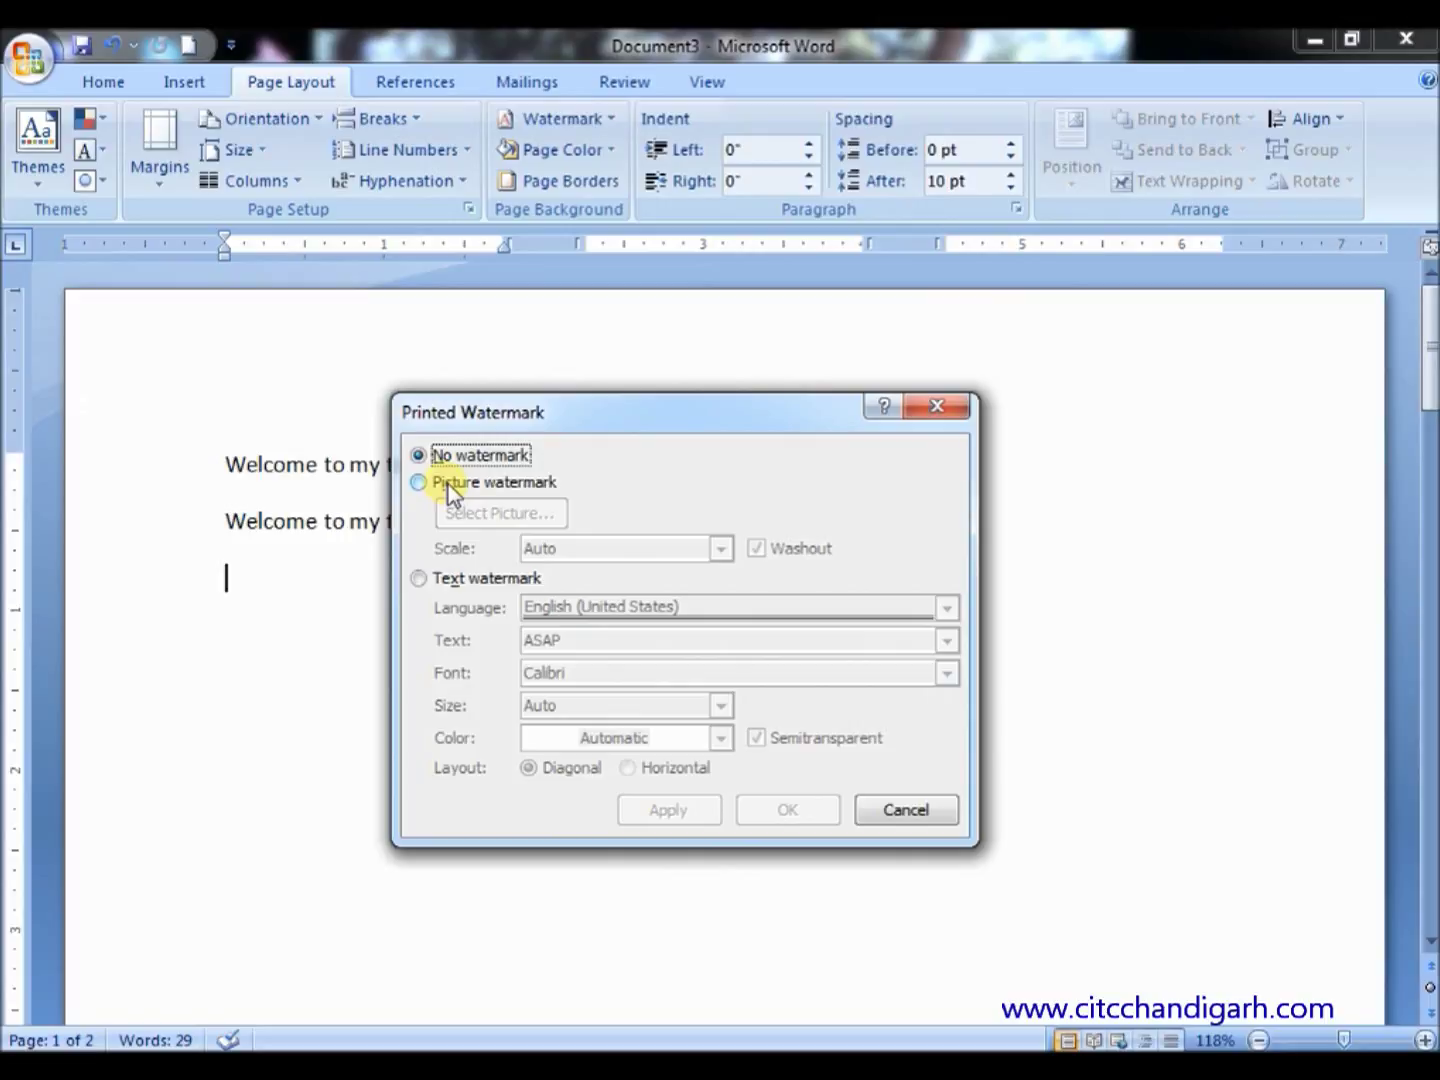
{"action": "left_click", "coordinate": [448, 483]}
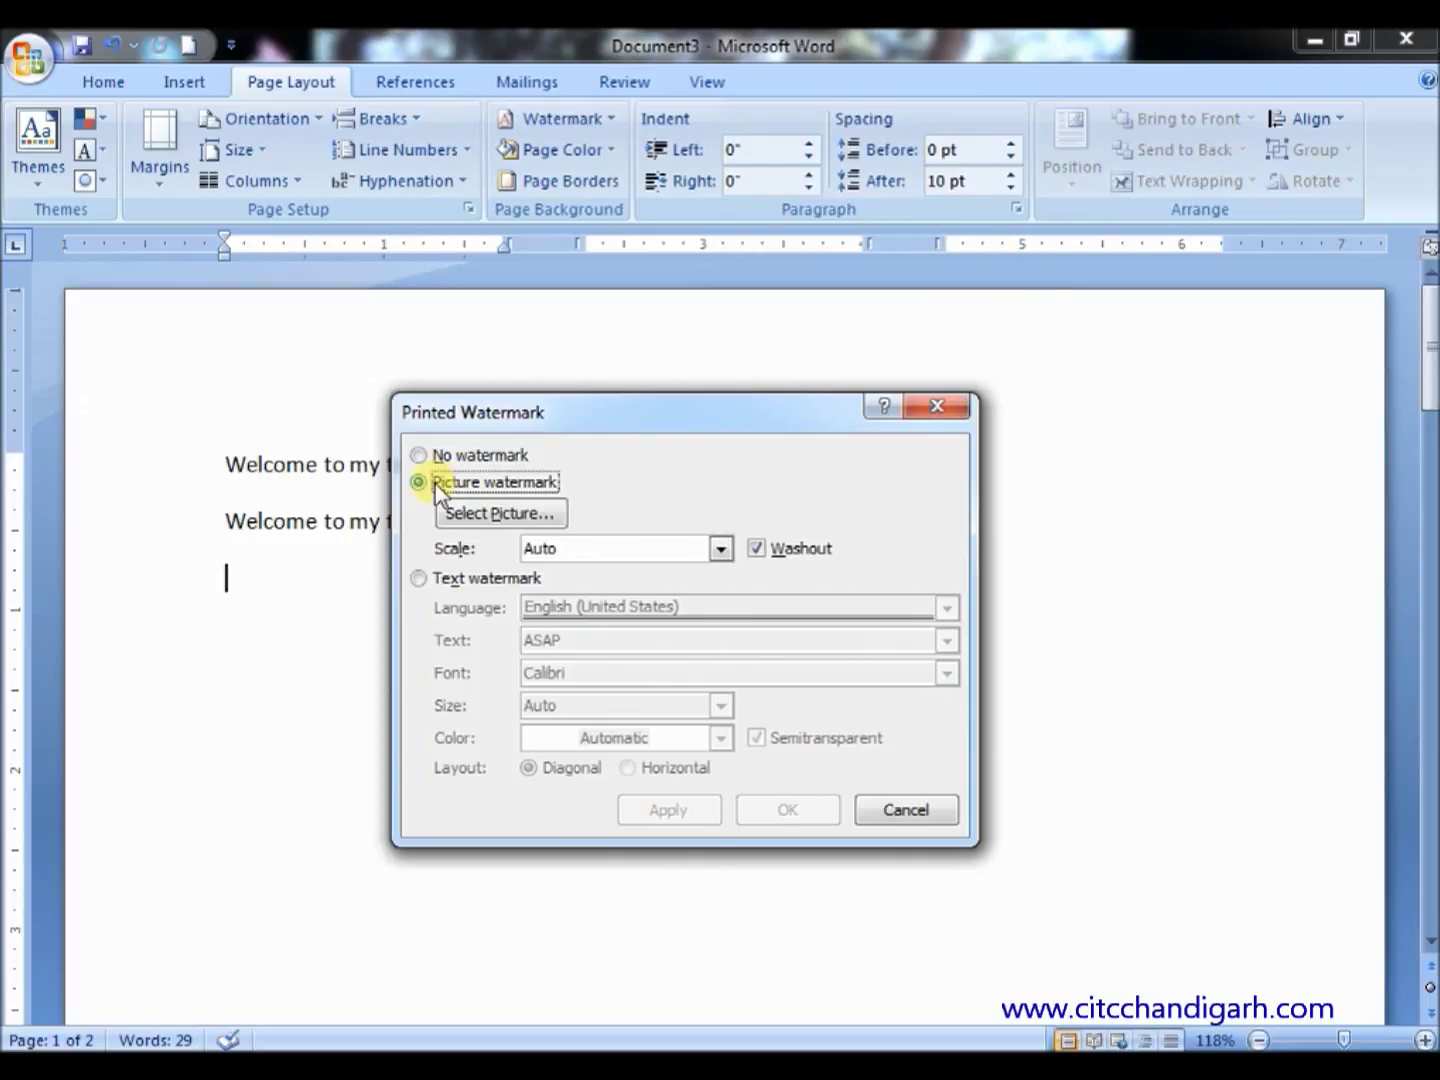
{"action": "left_click", "coordinate": [527, 511]}
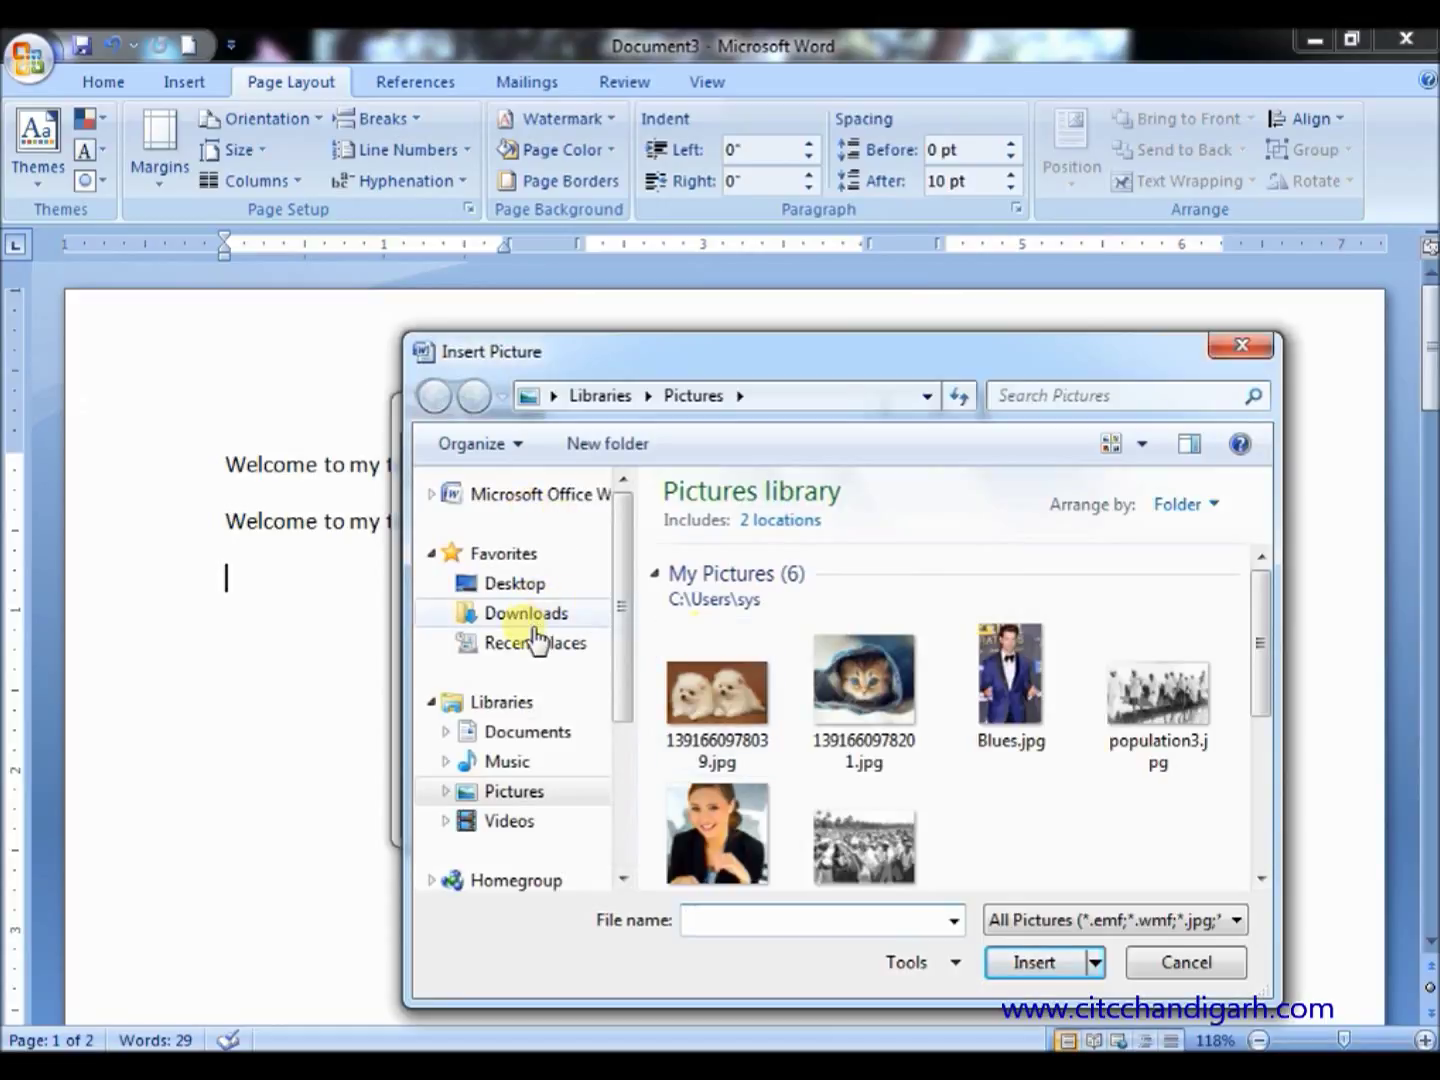
{"action": "left_click", "coordinate": [525, 613]}
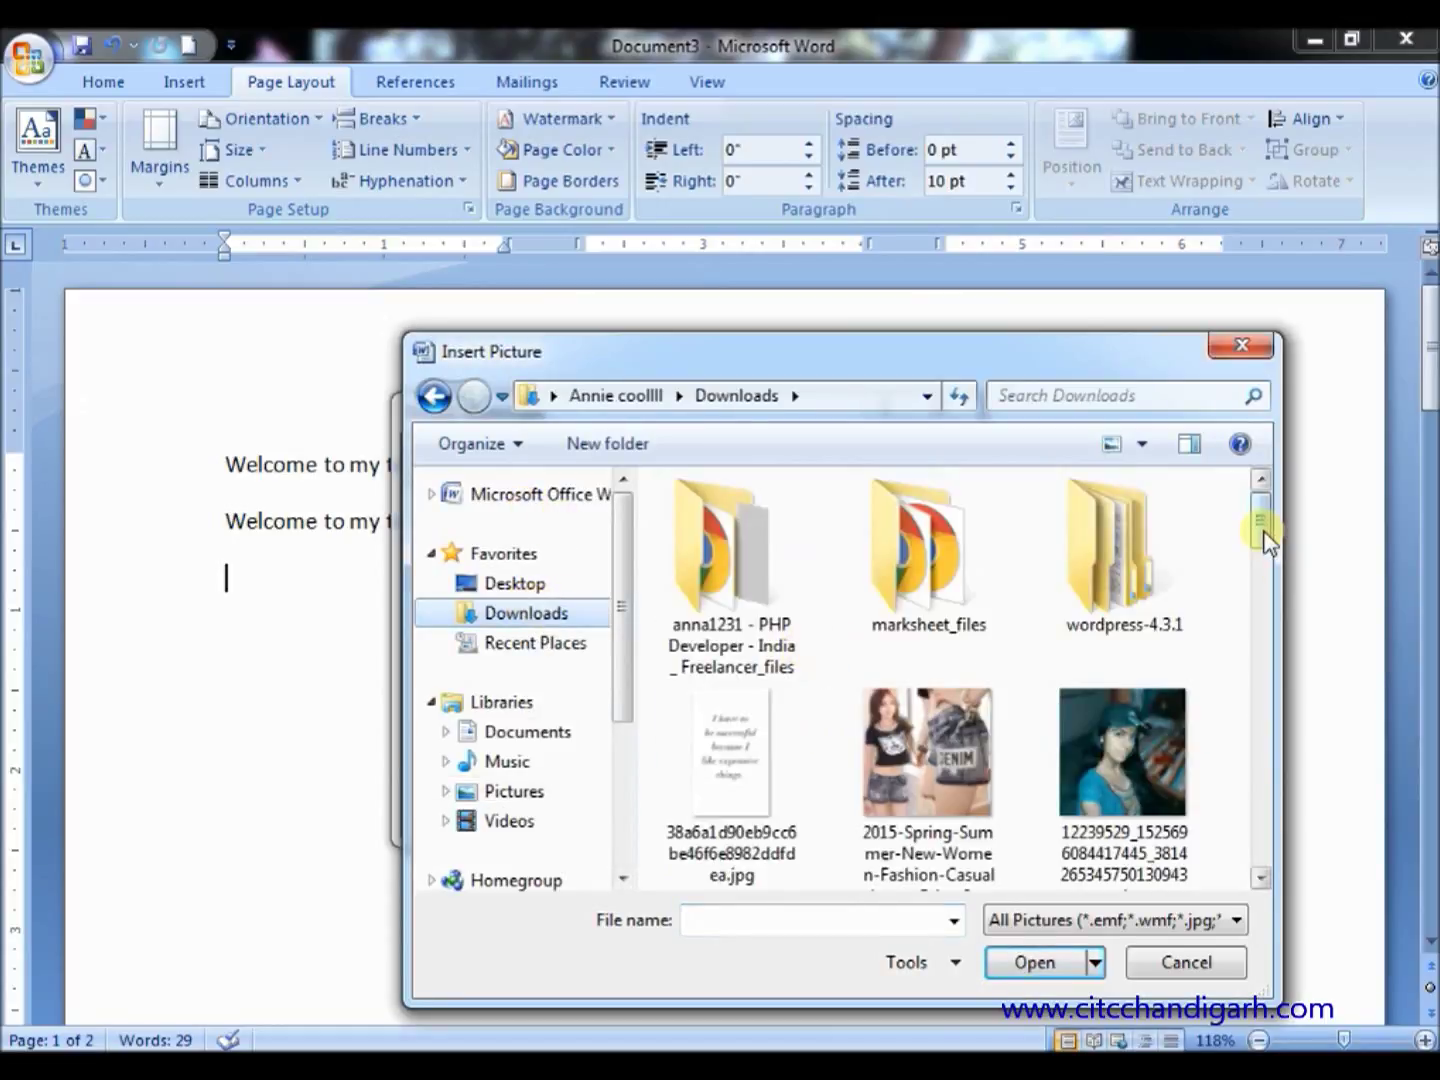
{"action": "scroll", "coordinate": [1265, 560], "scroll_direction": "down", "scroll_amount": 4}
{"action": "left_click", "coordinate": [1131, 641]}
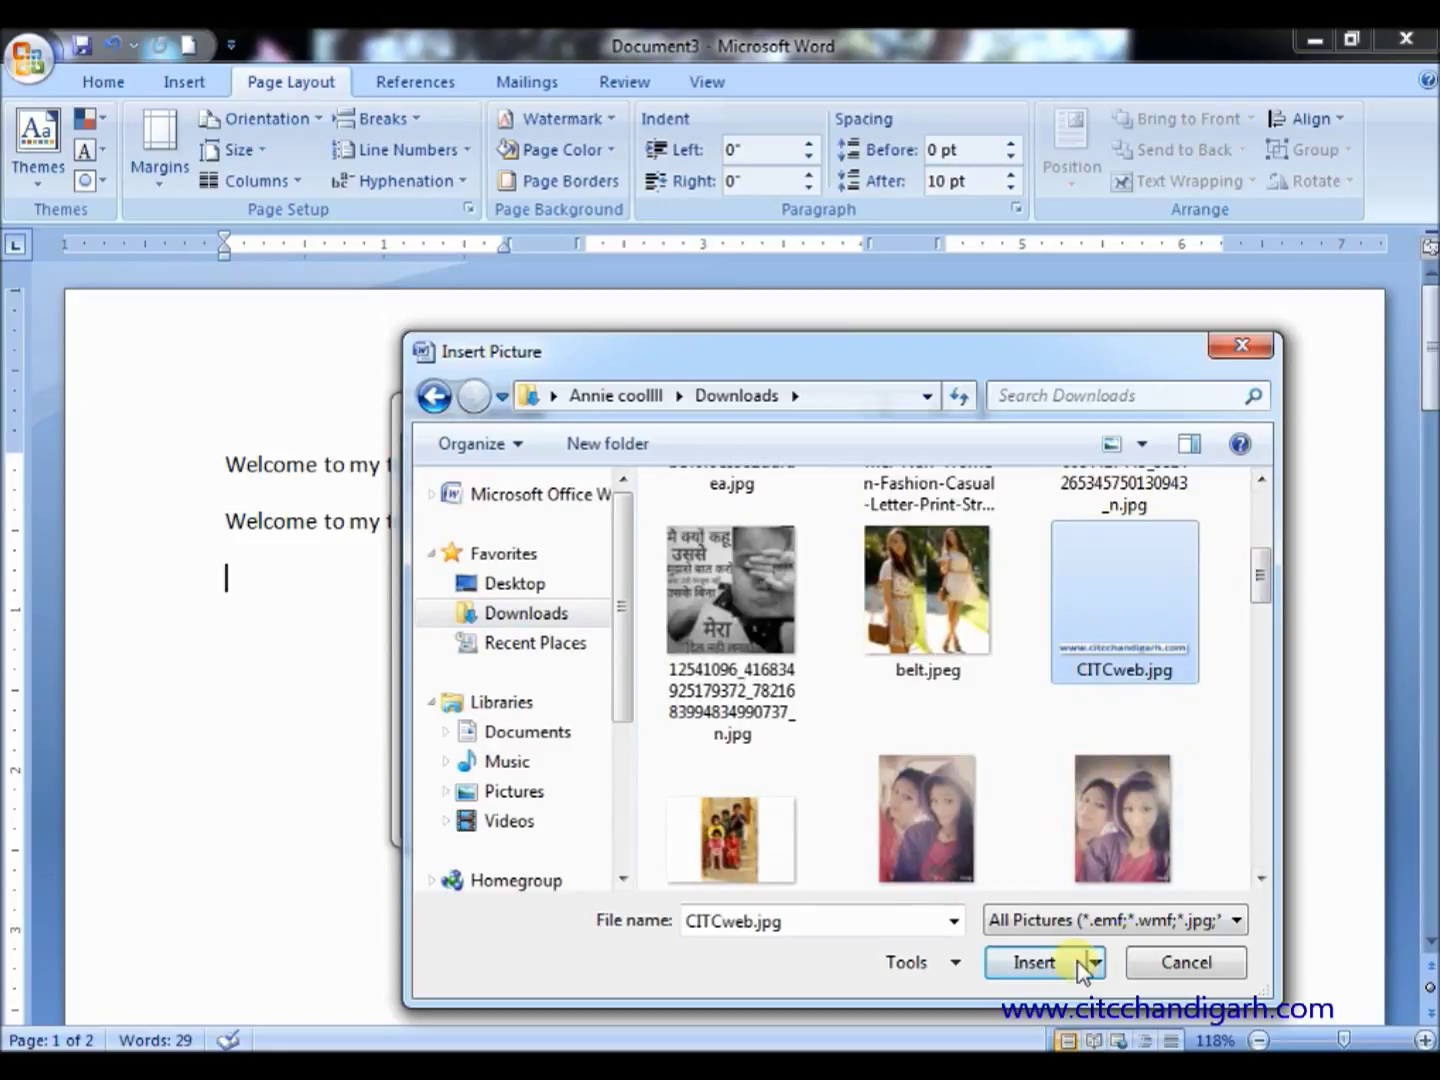
{"action": "left_click", "coordinate": [1035, 962]}
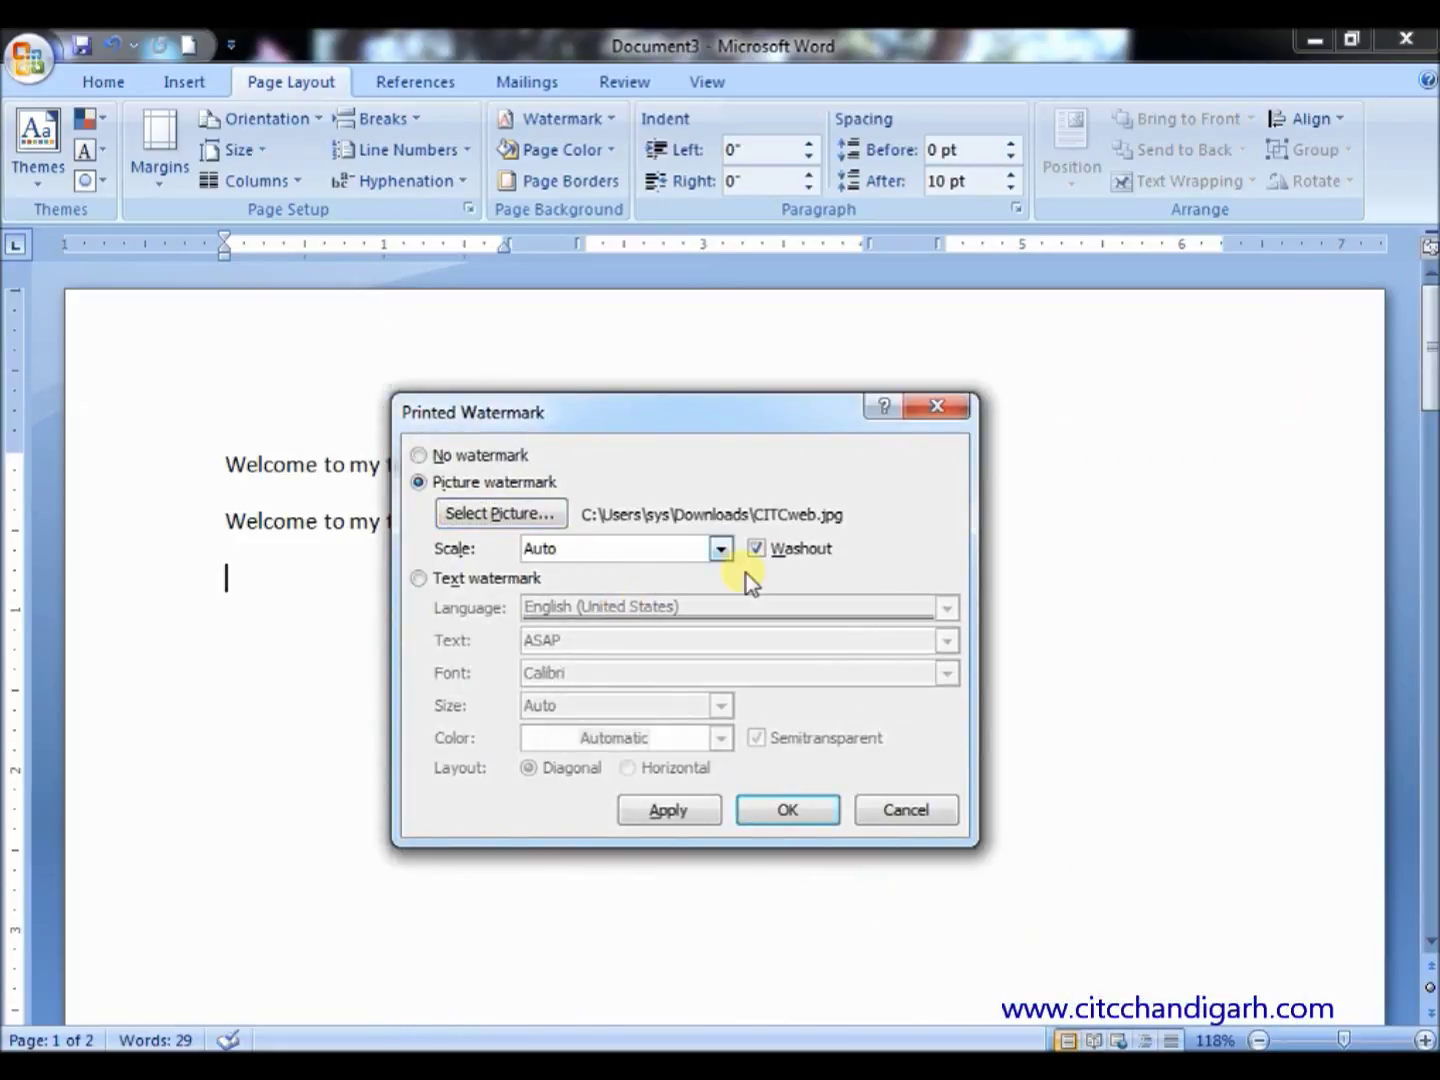
Turn off washout for the picture watermark, set its scale to 150%, and apply it to the pages
{"action": "left_click", "coordinate": [758, 549]}
{"action": "left_click", "coordinate": [719, 545]}
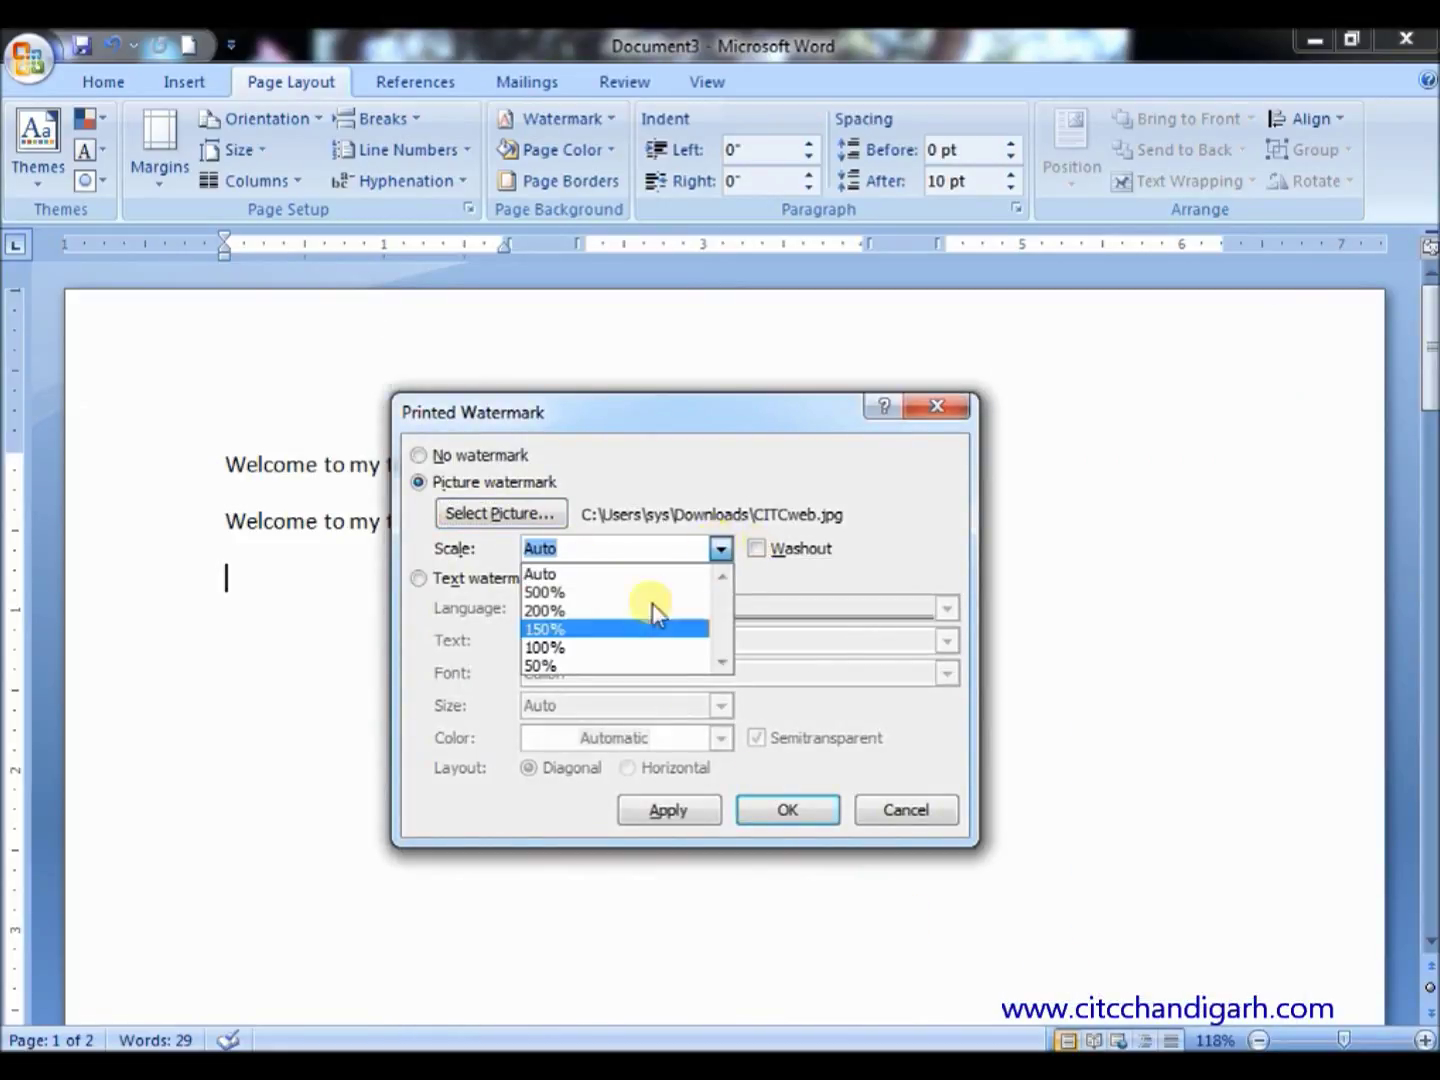
{"action": "left_click", "coordinate": [598, 627]}
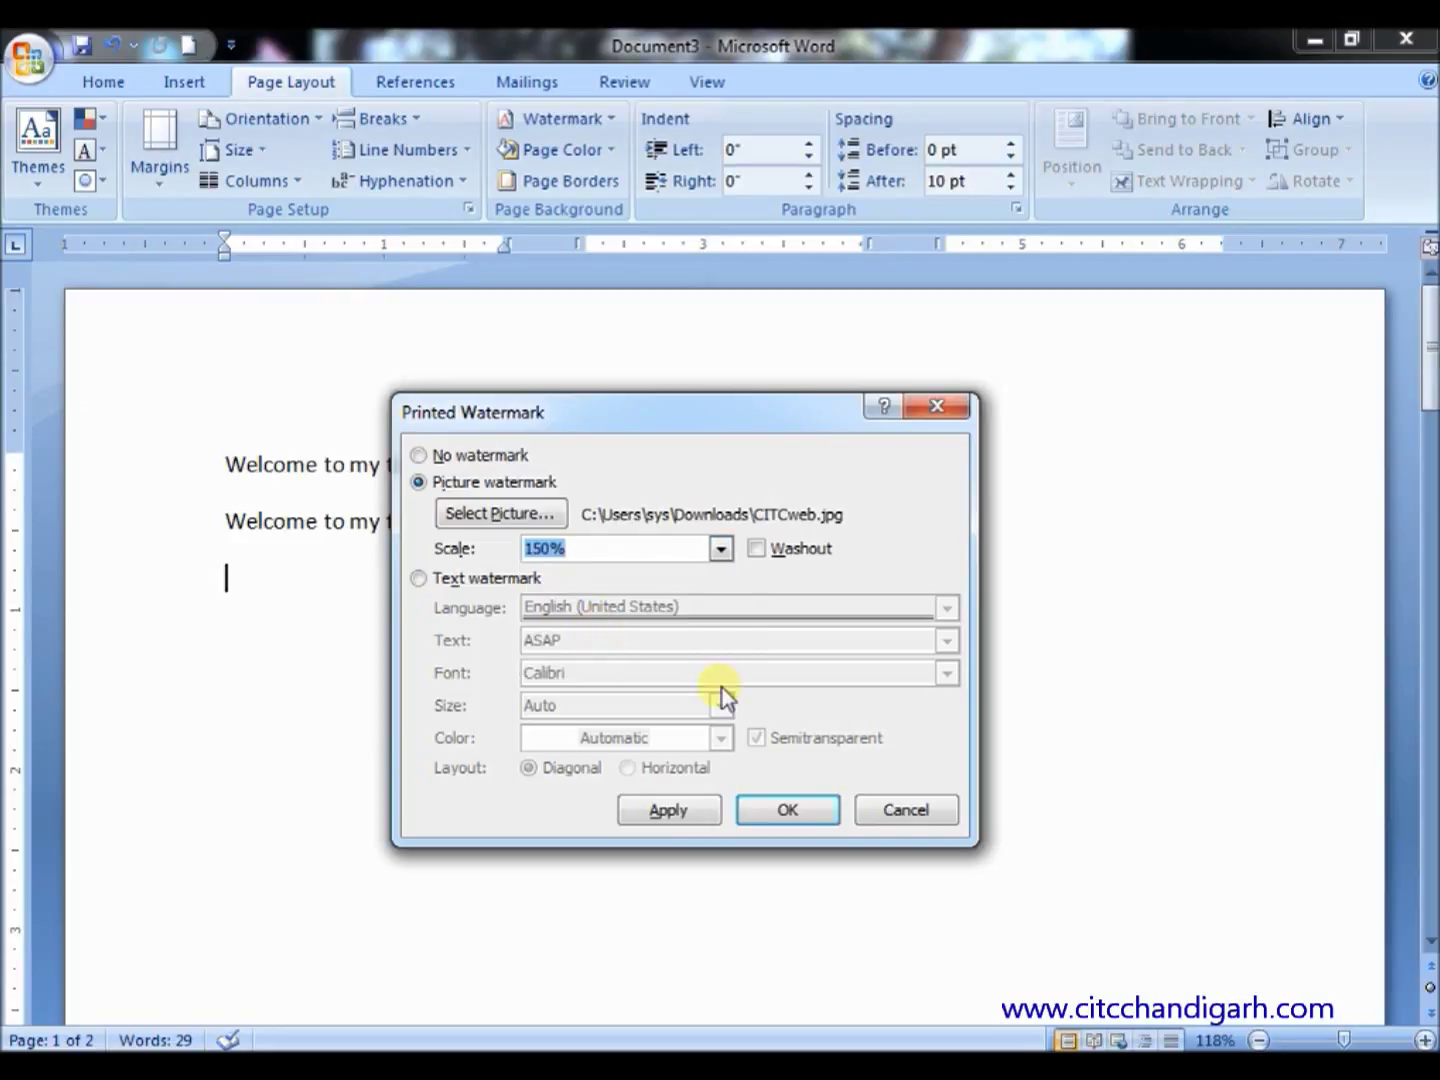
{"action": "left_click", "coordinate": [800, 810]}
{"action": "scroll", "coordinate": [791, 815], "scroll_direction": "down", "scroll_amount": 8}
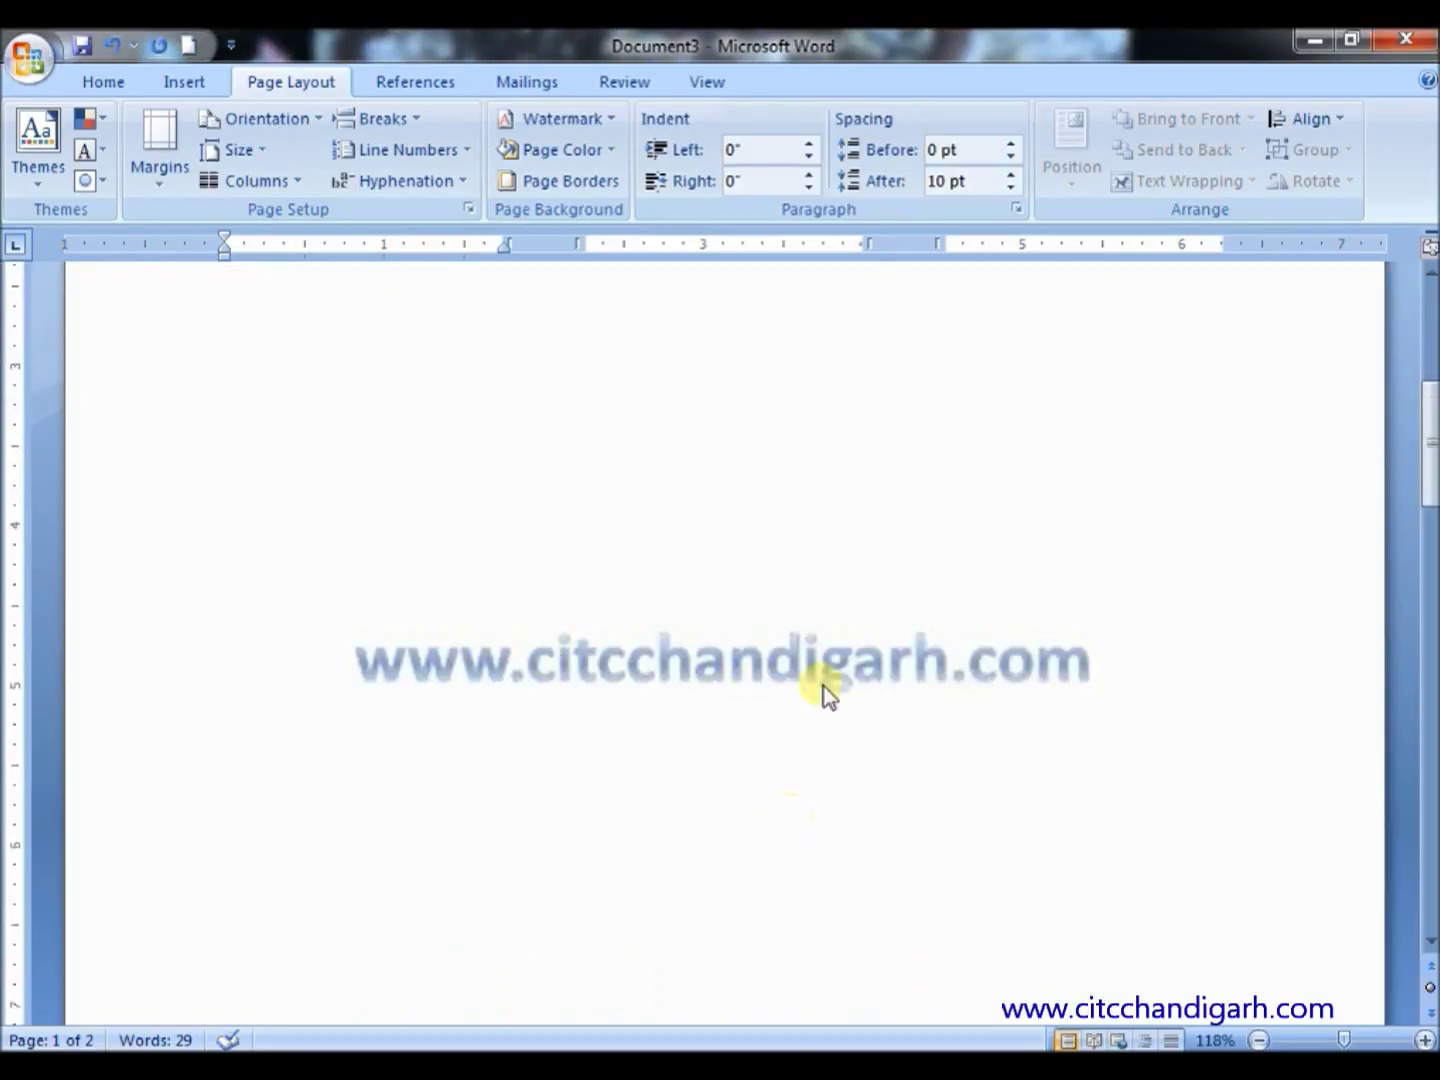
{"action": "scroll", "coordinate": [698, 616], "scroll_direction": "up", "scroll_amount": 3}
{"action": "scroll", "coordinate": [700, 661], "scroll_direction": "up", "scroll_amount": 5}
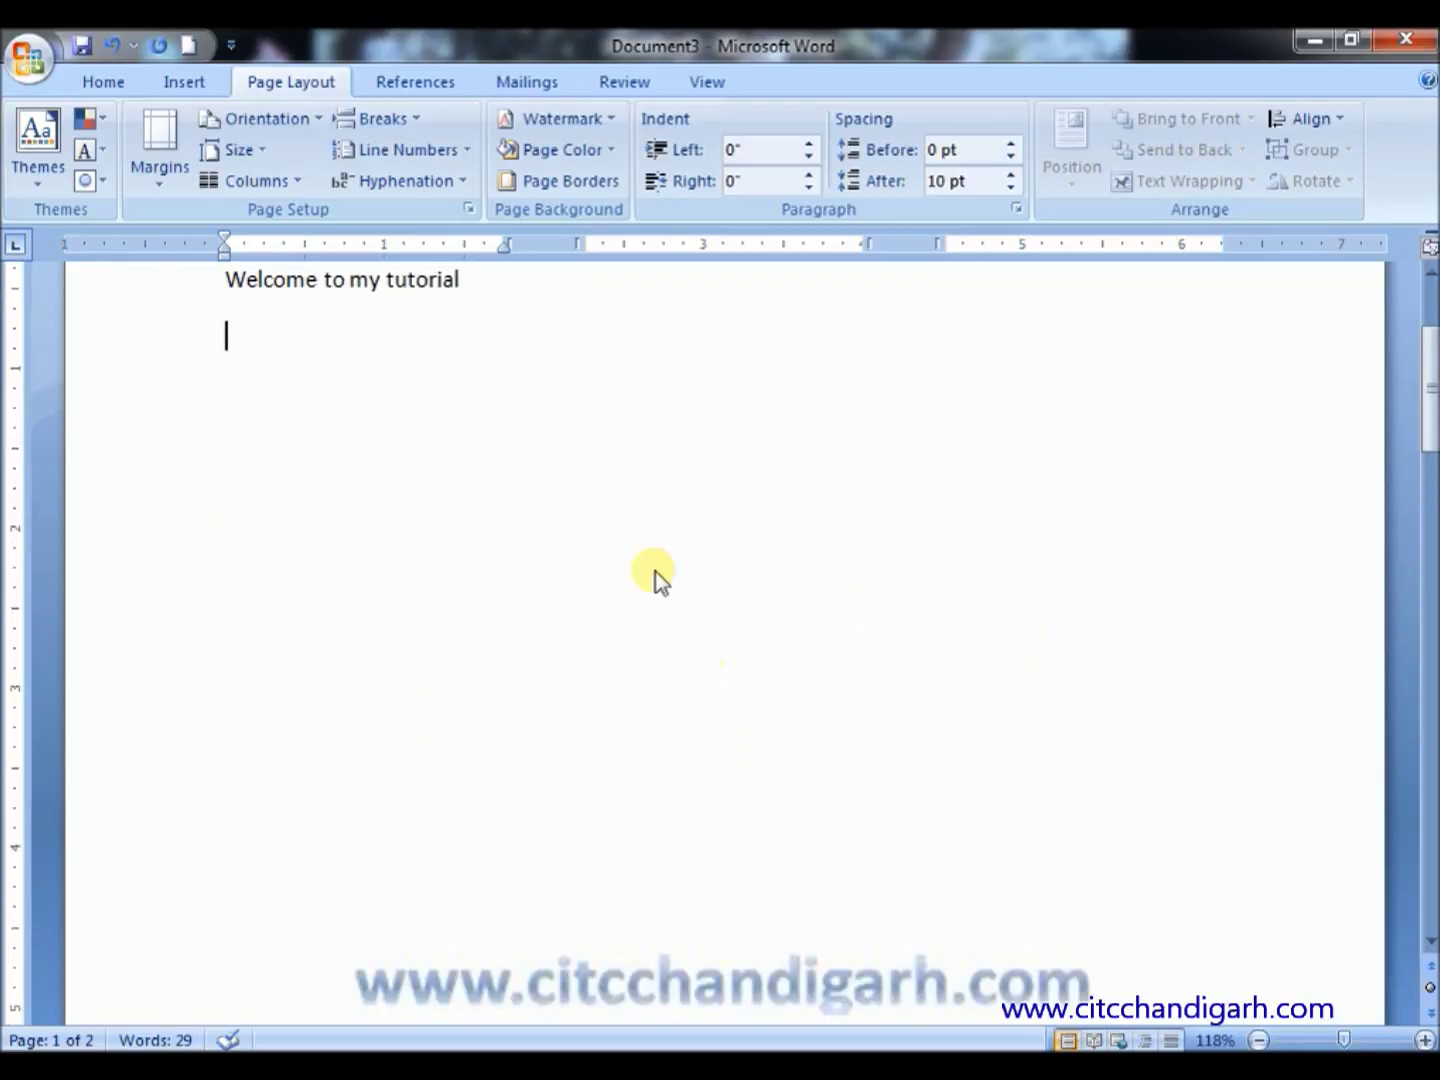
Try a light blue theme color as the page color and set it back to No Color
{"action": "left_click", "coordinate": [606, 157]}
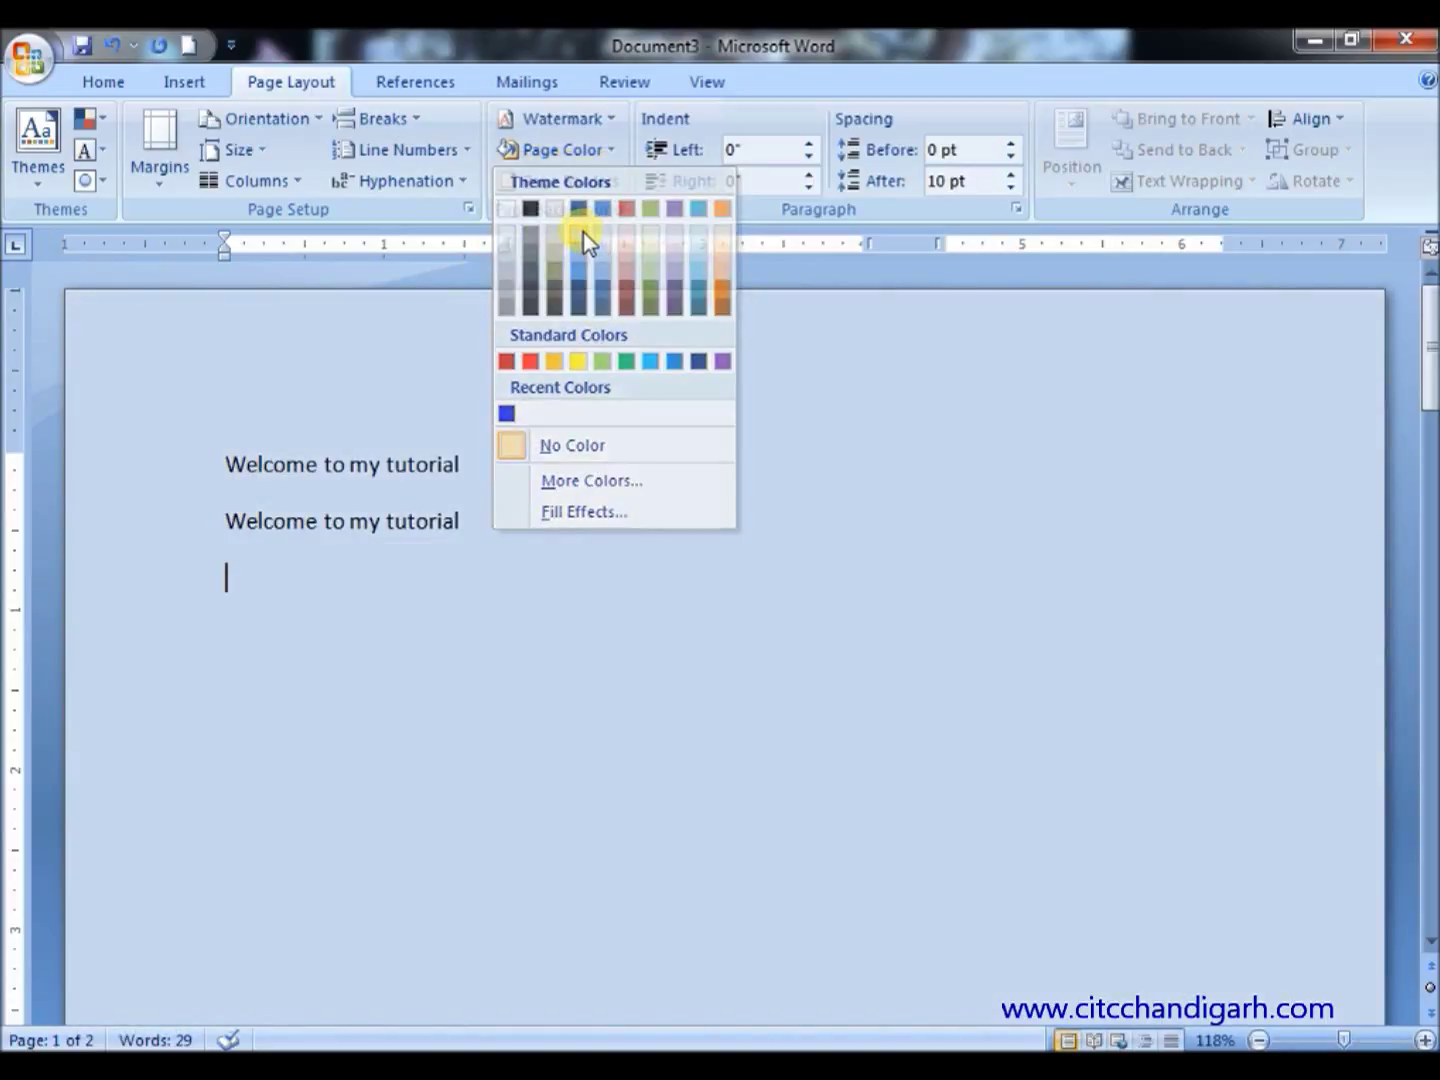
{"action": "left_click", "coordinate": [583, 232]}
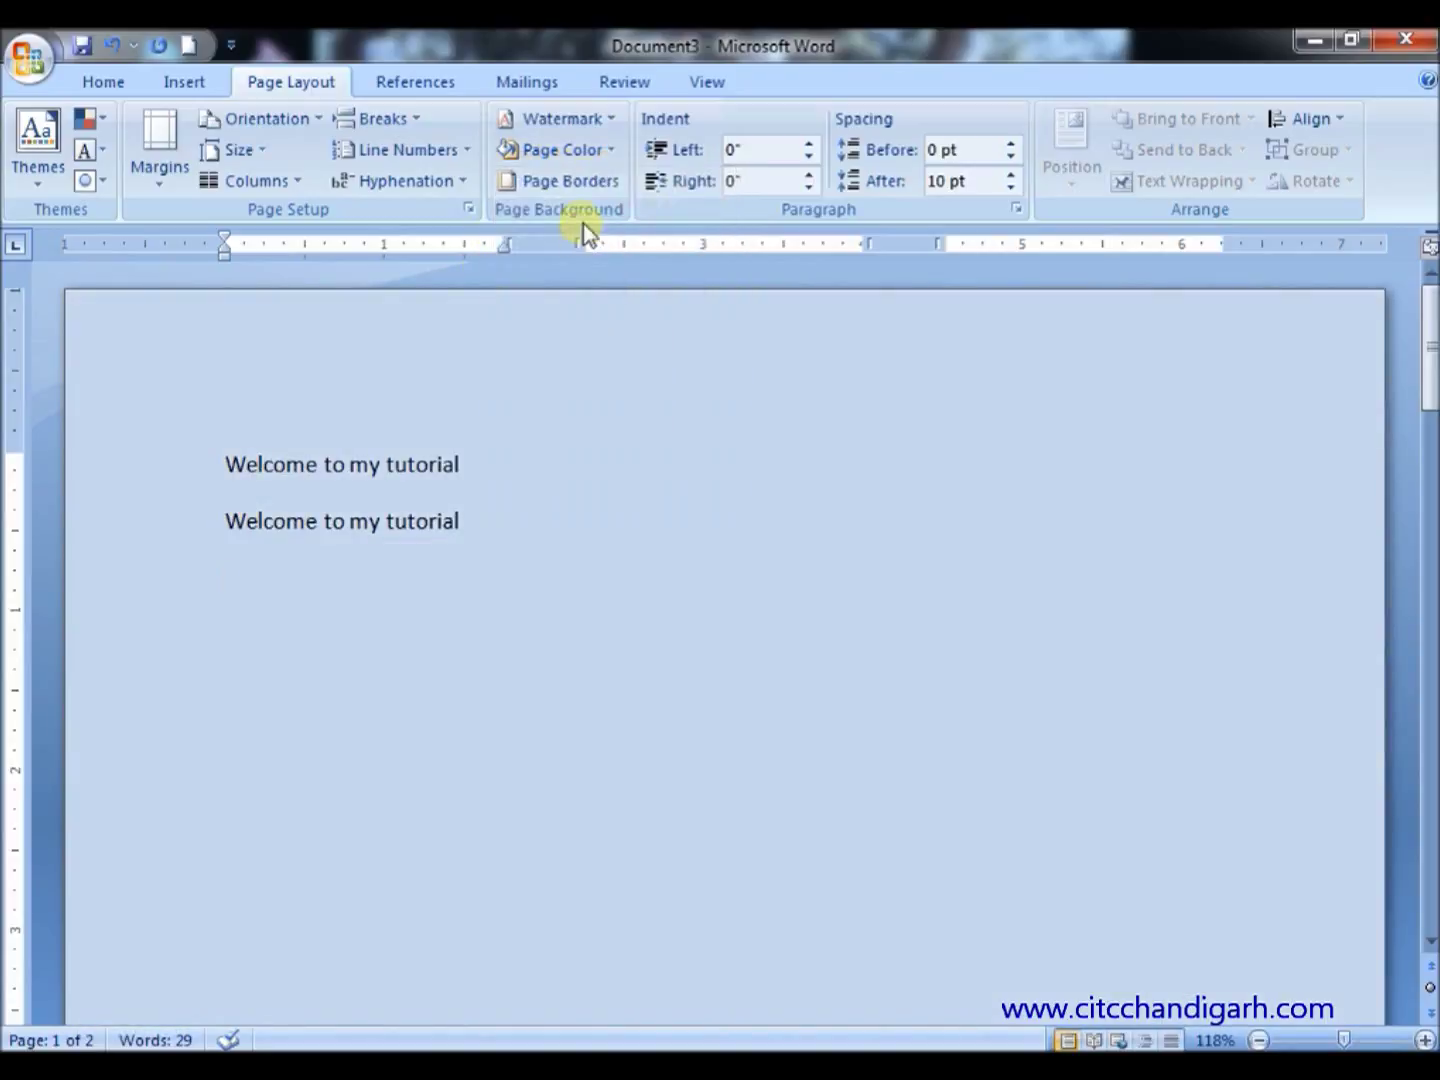
{"action": "left_click", "coordinate": [610, 156]}
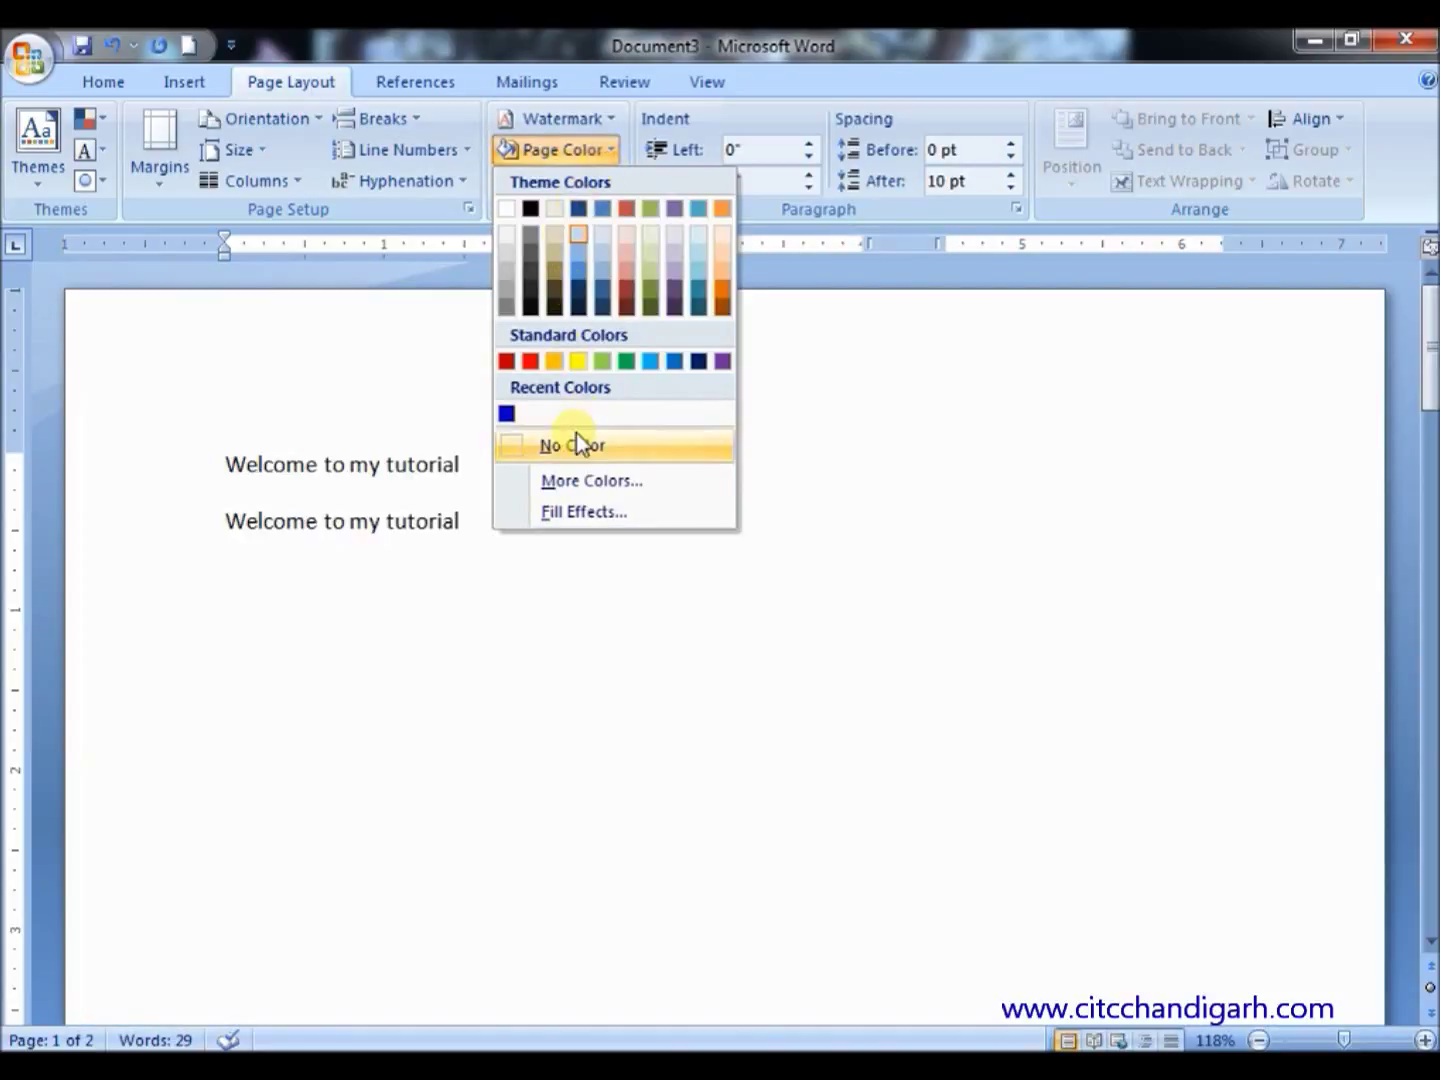
{"action": "left_click", "coordinate": [566, 444]}
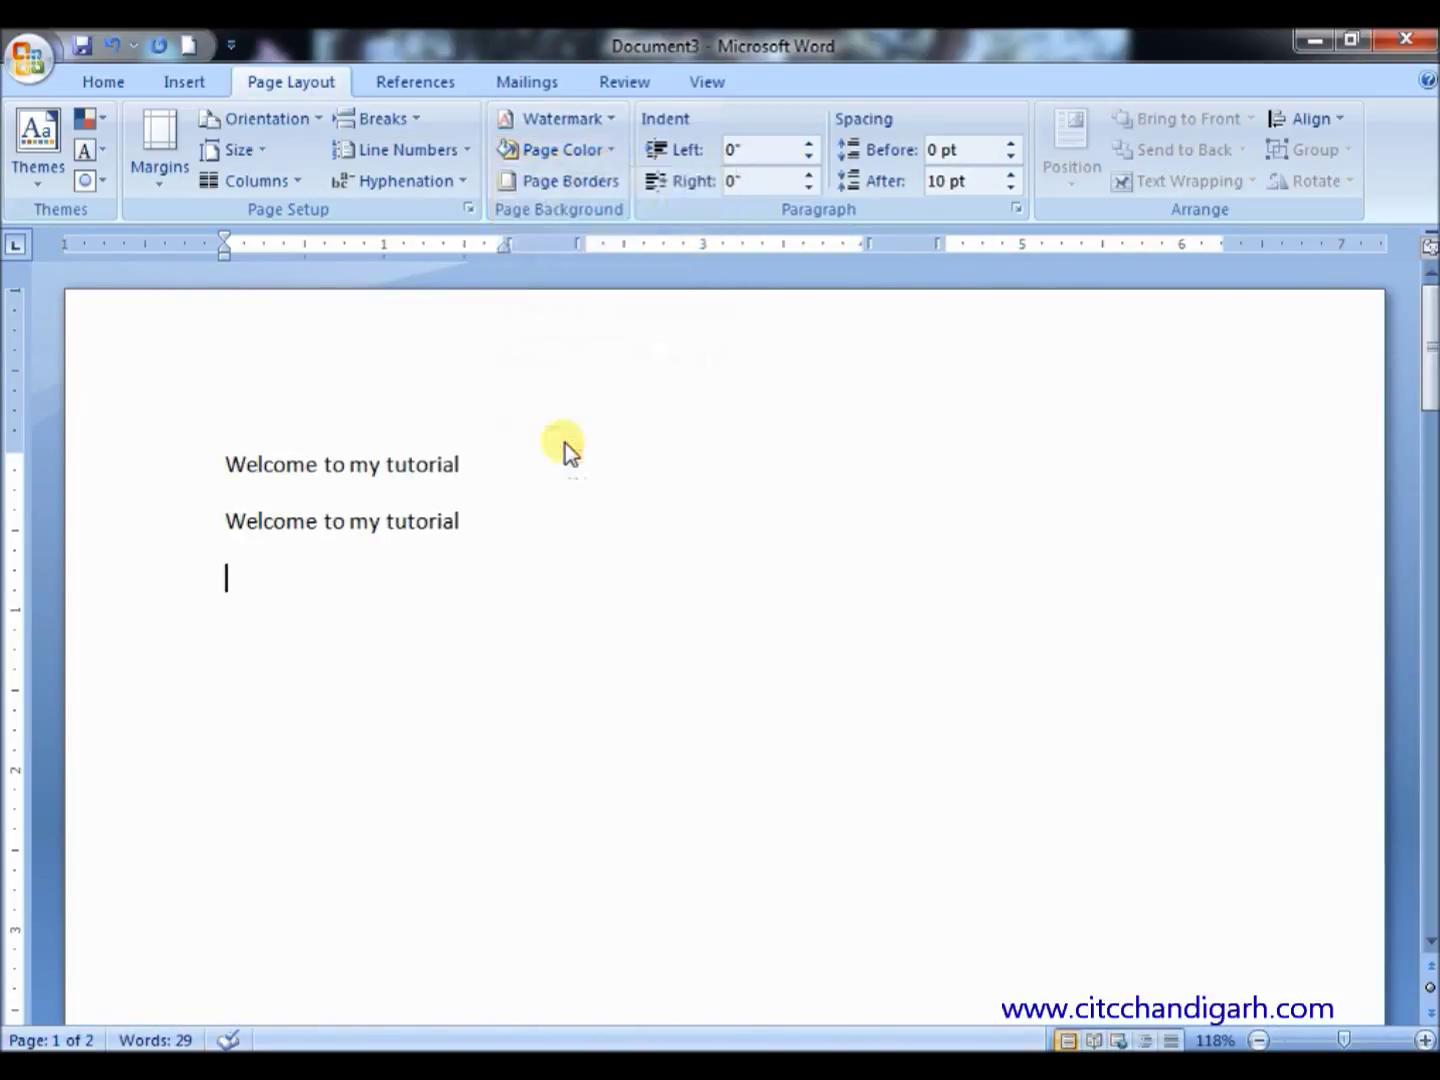
Try a dashed ½ pt box page border on the whole document and set the page border back to None
{"action": "left_click", "coordinate": [575, 185]}
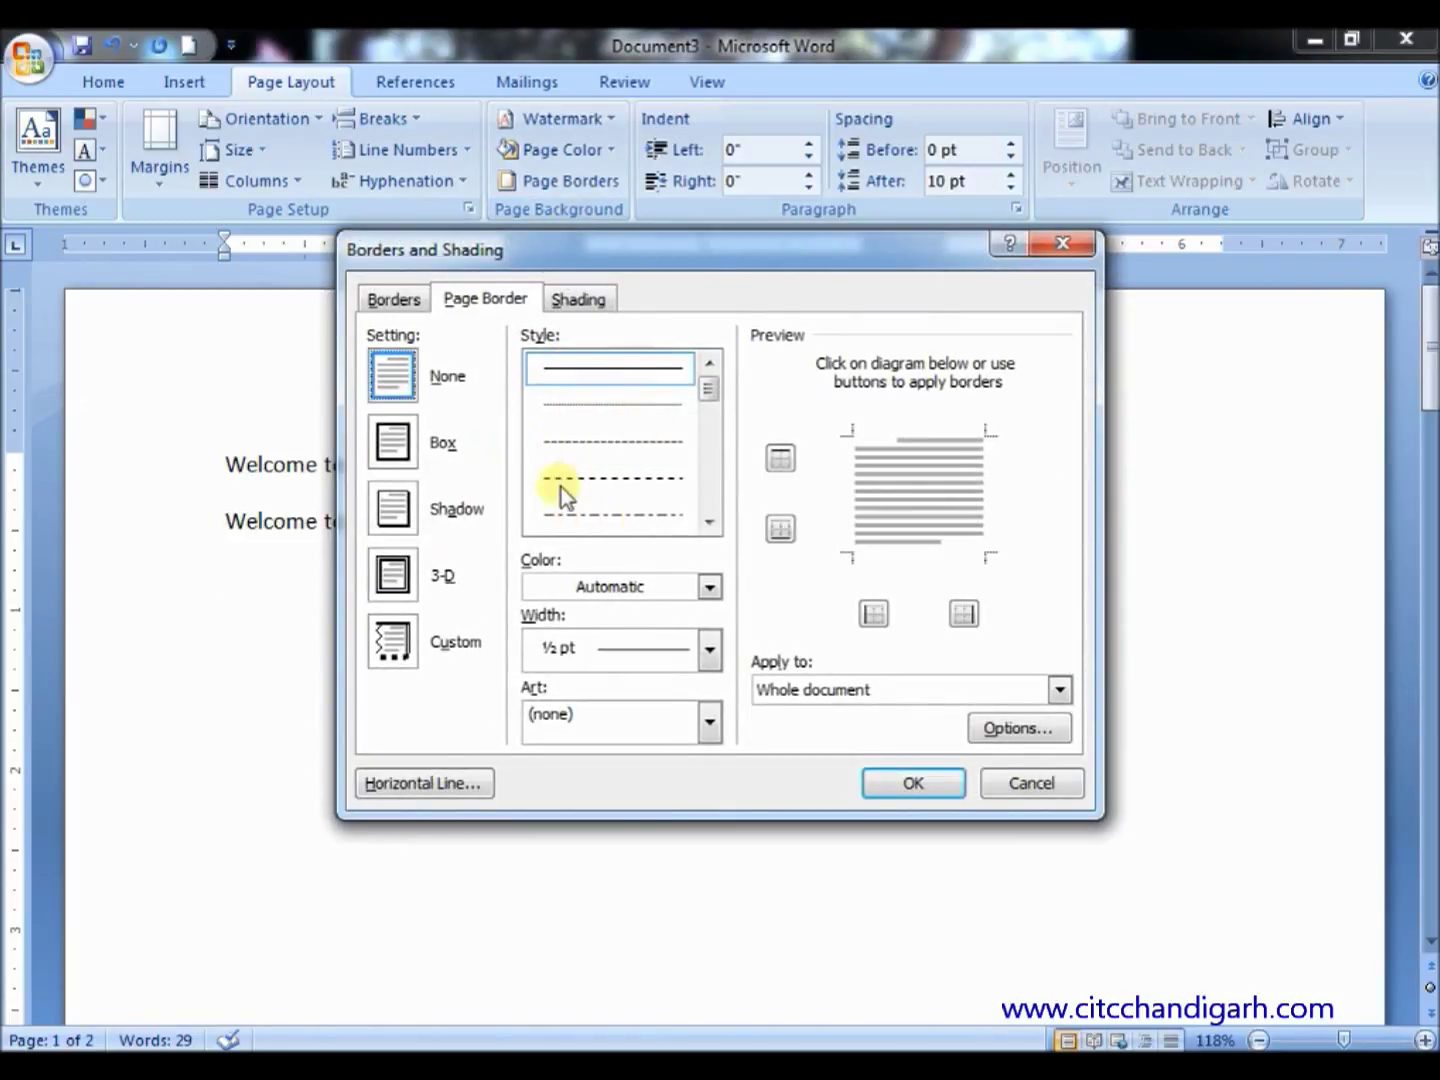
{"action": "left_click", "coordinate": [642, 446]}
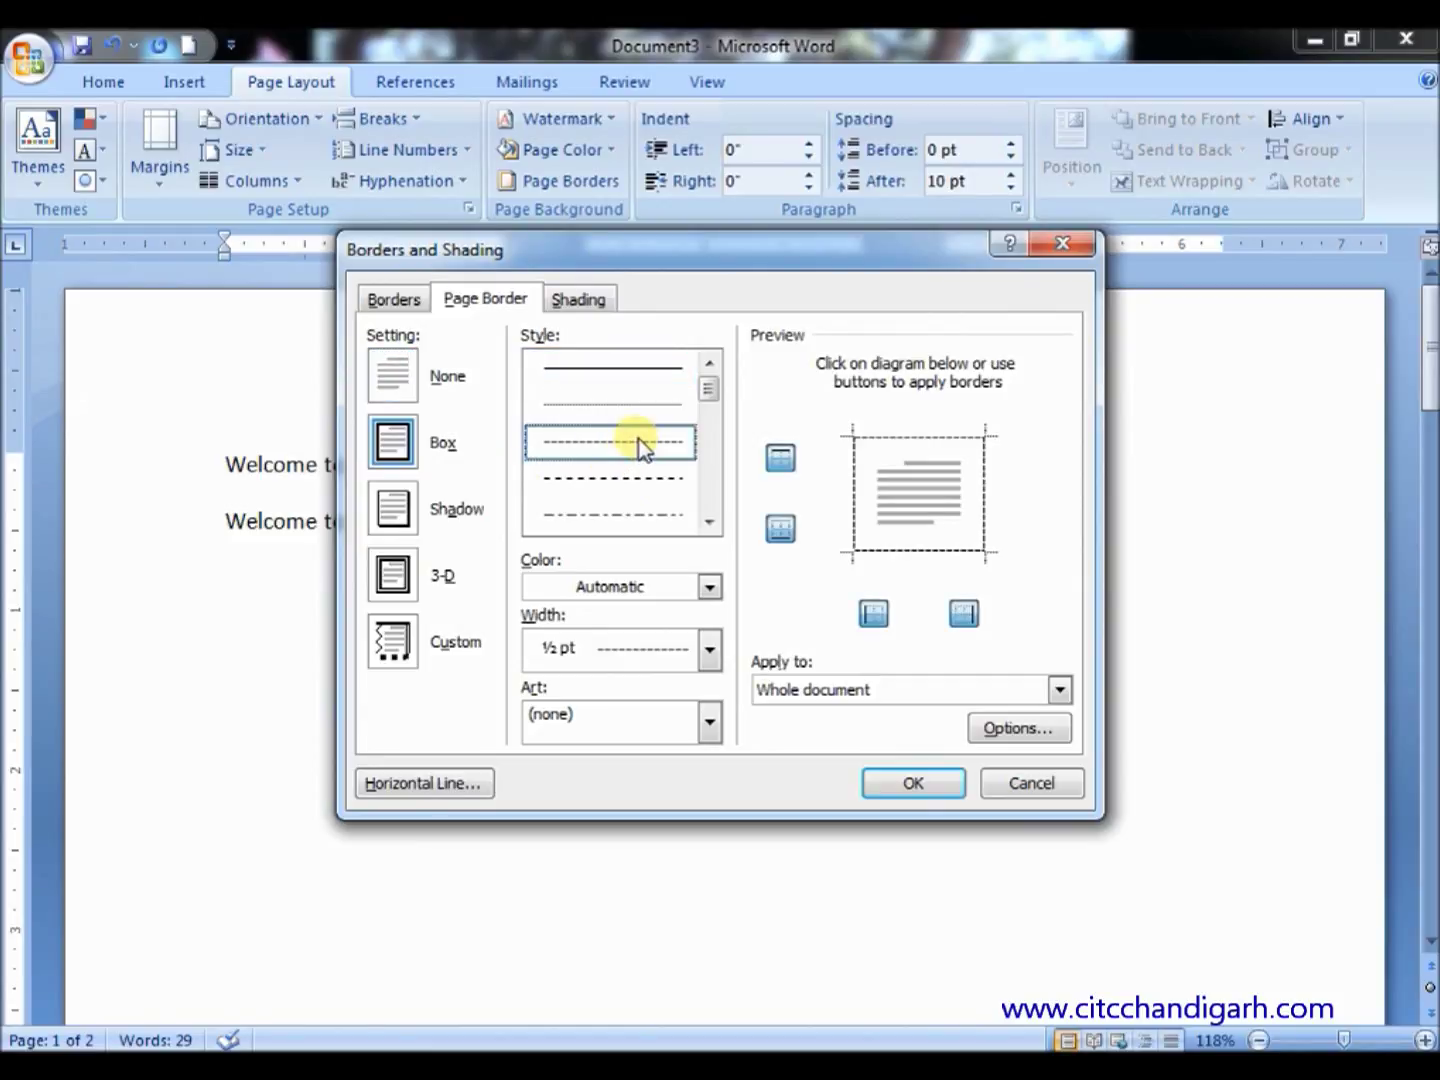
{"action": "left_click", "coordinate": [914, 785]}
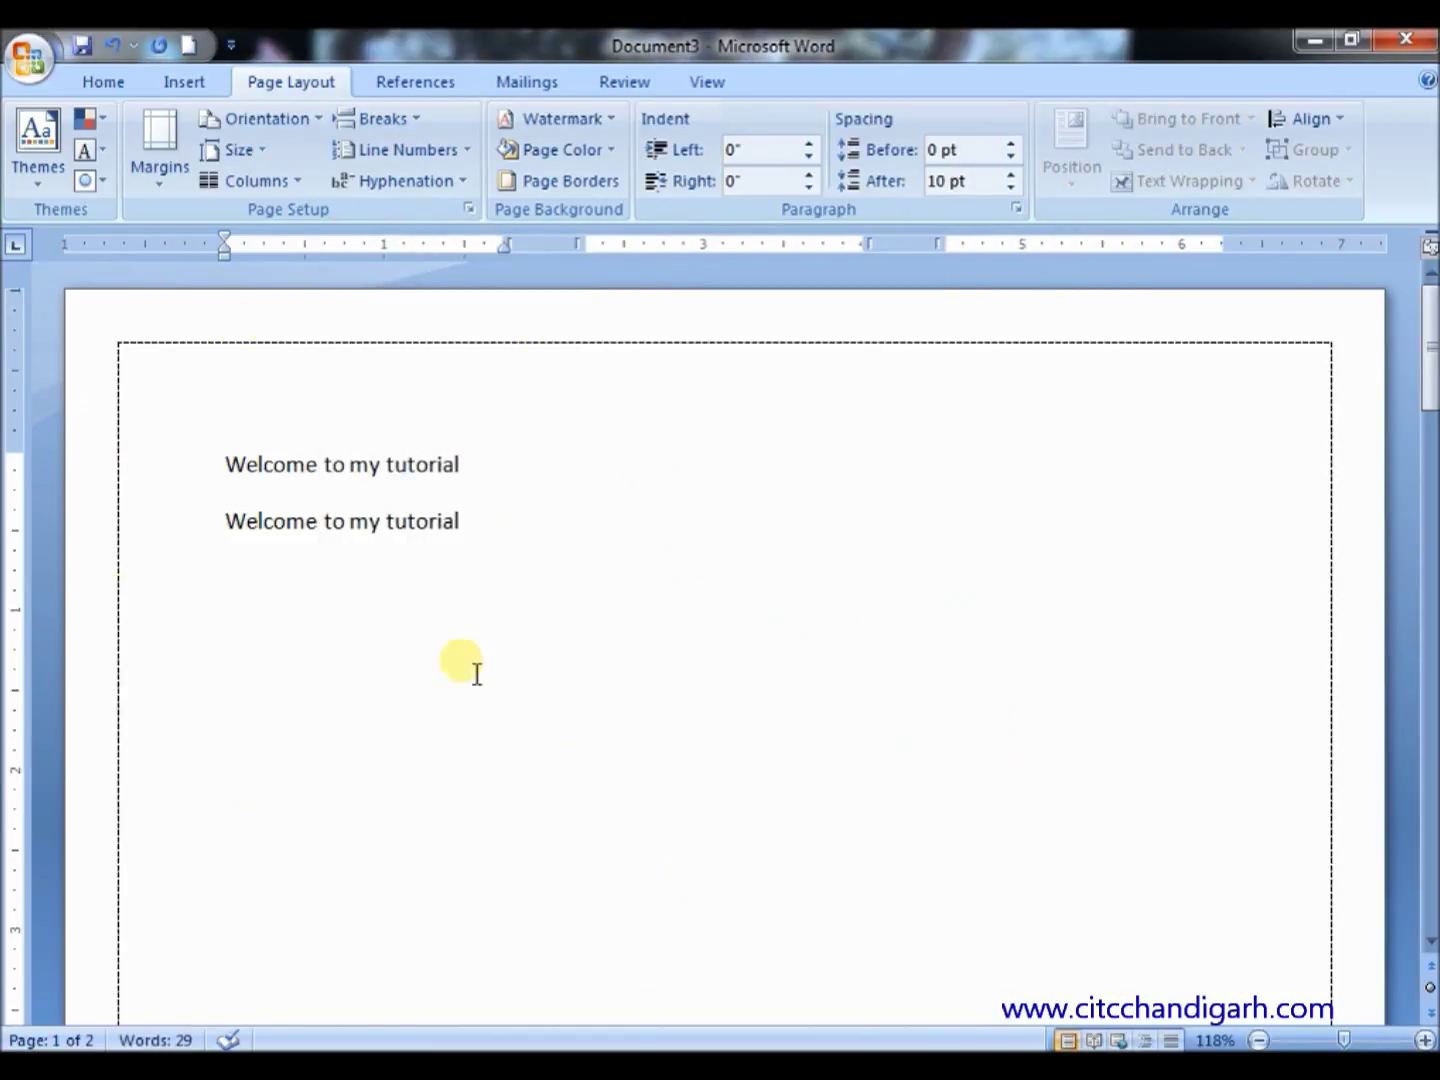
{"action": "left_click", "coordinate": [569, 181]}
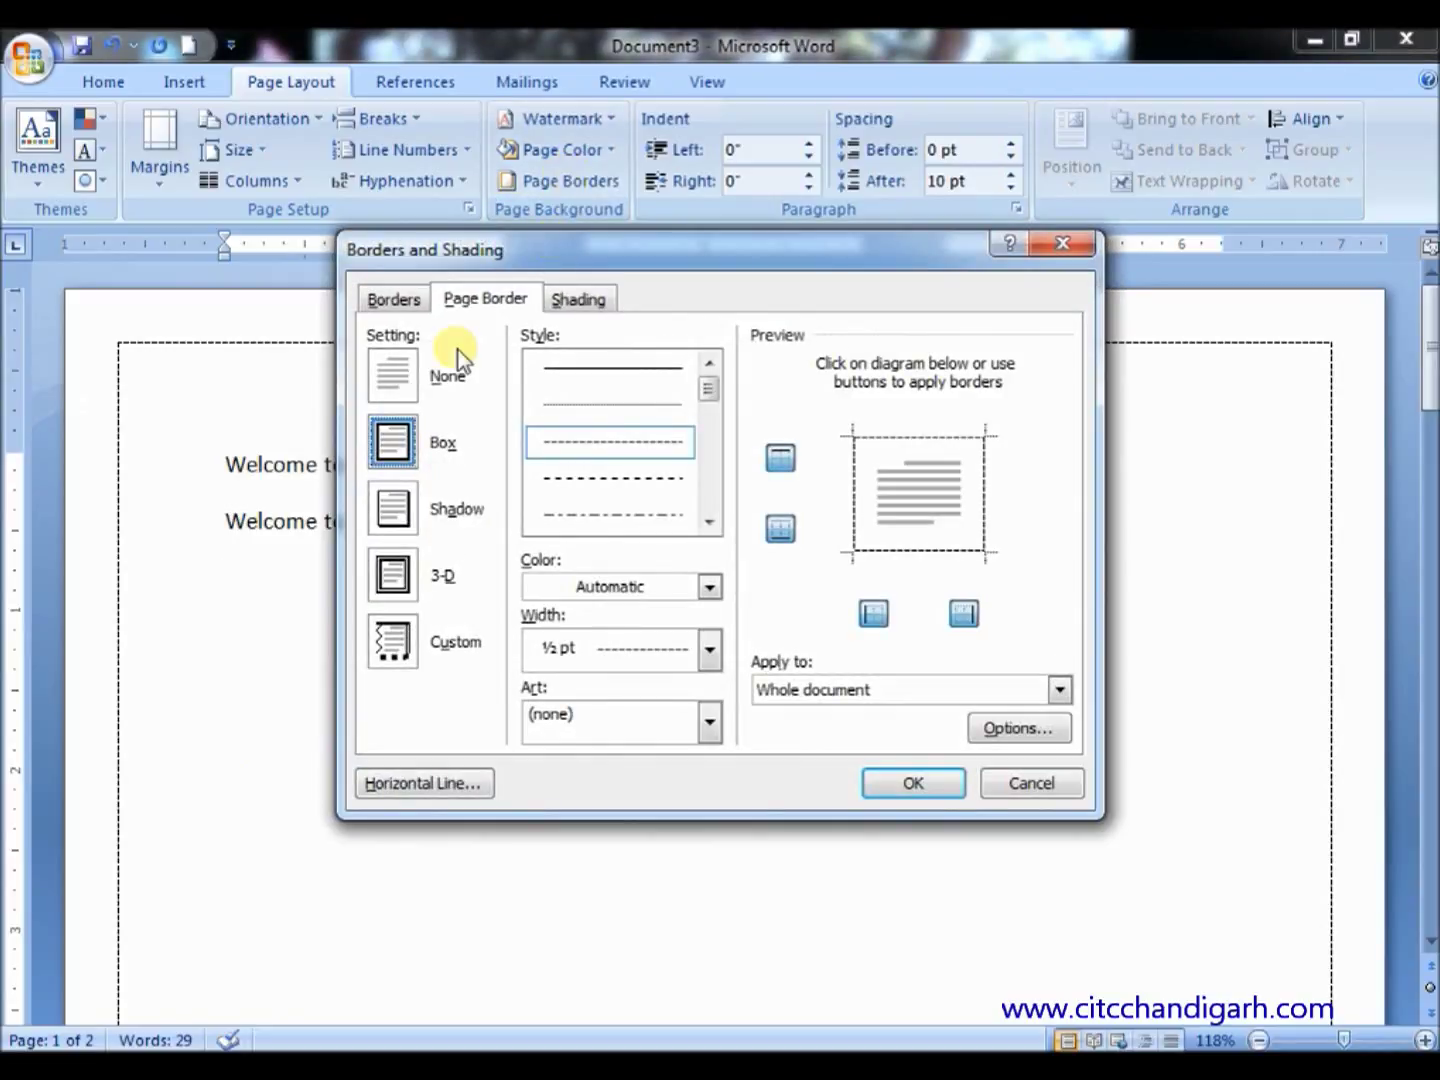
{"action": "left_click", "coordinate": [404, 383]}
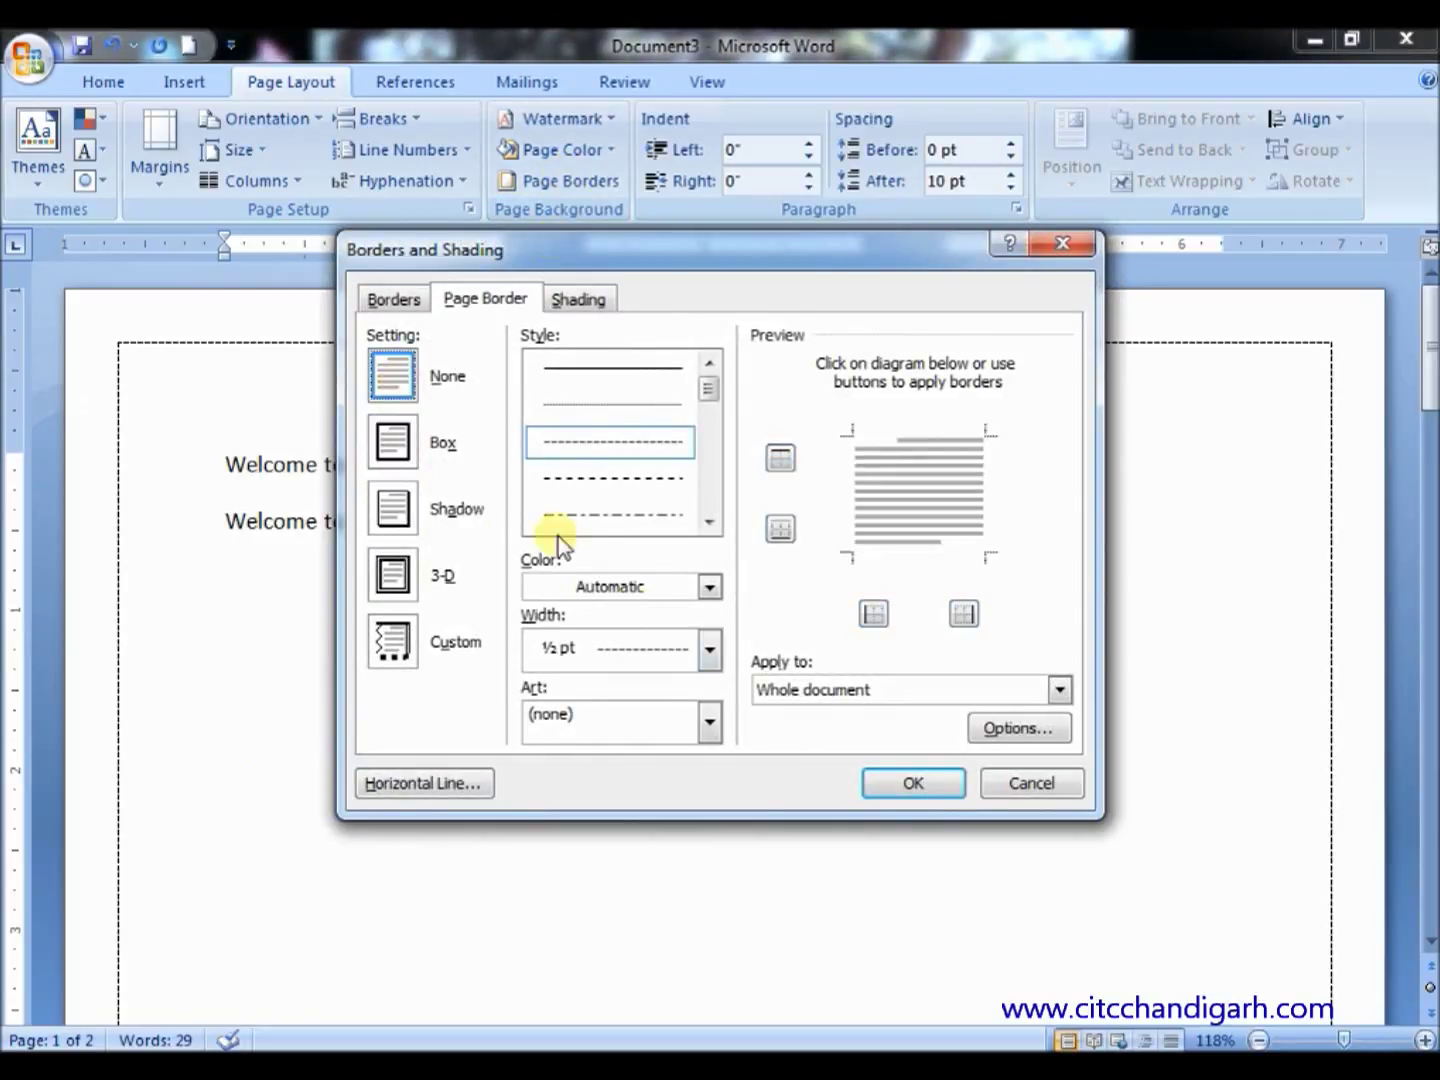
{"action": "left_click", "coordinate": [911, 787]}
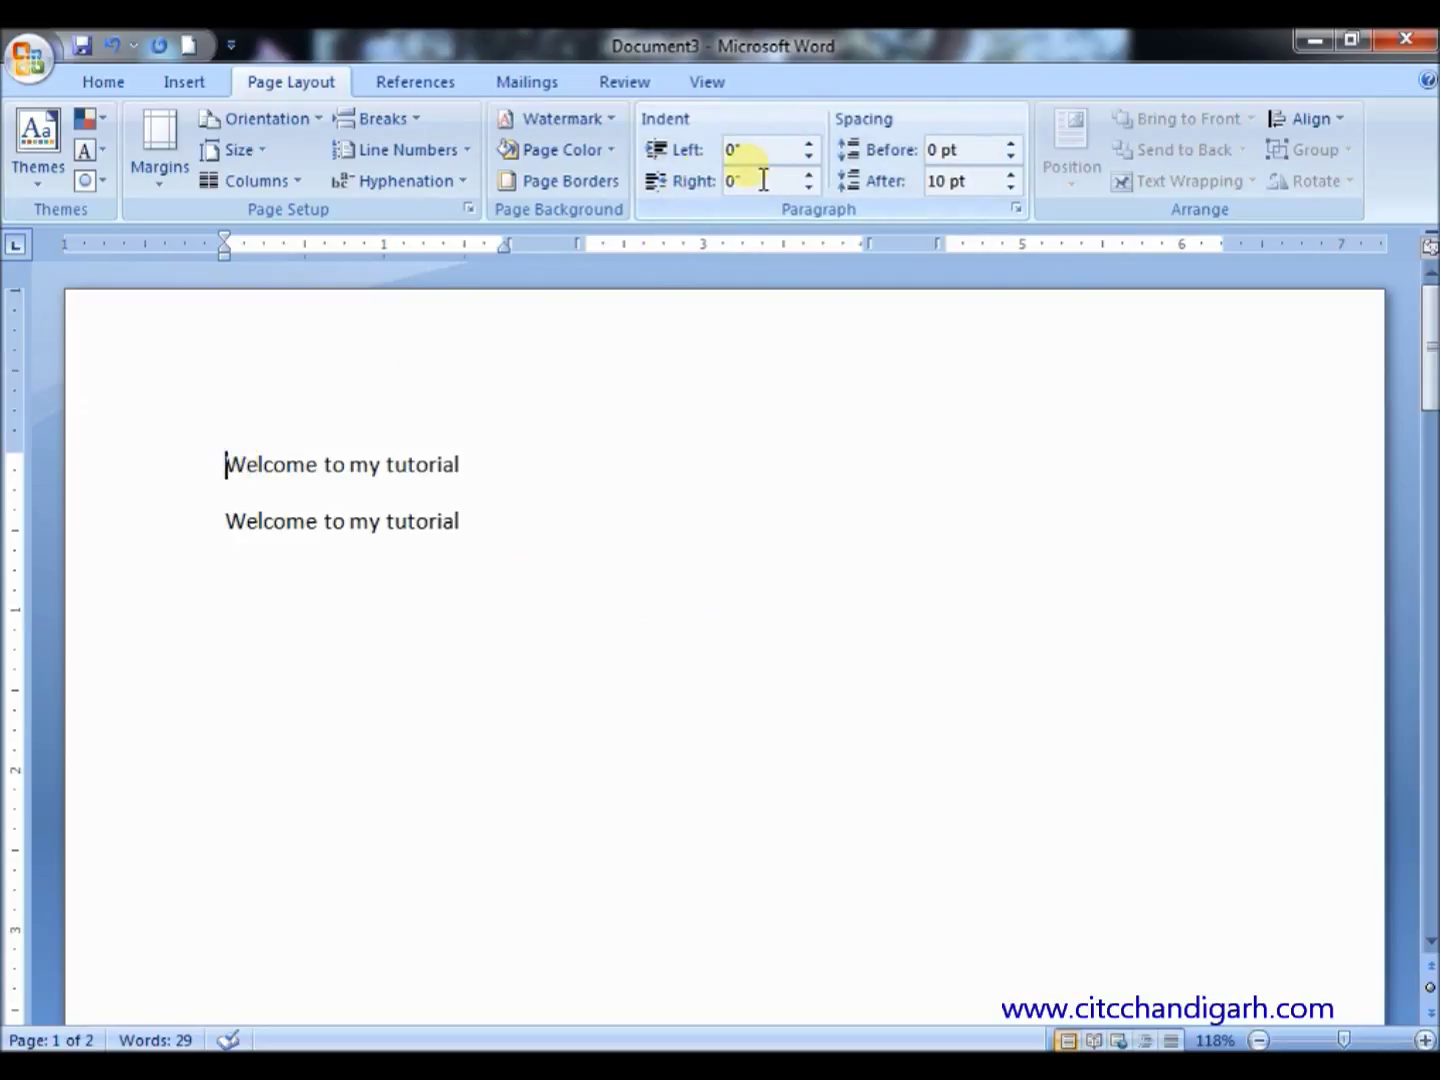
Try larger and negative left indents down to -0.3" on the first paragraph and return the indent to 0"
{"action": "left_click", "coordinate": [811, 146]}
{"action": "left_click", "coordinate": [811, 146]}
{"action": "left_click", "coordinate": [811, 146]}
{"action": "left_click", "coordinate": [812, 146]}
{"action": "left_click", "coordinate": [811, 147]}
{"action": "left_click", "coordinate": [811, 146]}
{"action": "left_click", "coordinate": [811, 147]}
{"action": "left_click", "coordinate": [807, 163]}
{"action": "left_click", "coordinate": [808, 163]}
{"action": "left_click", "coordinate": [808, 164]}
{"action": "left_click", "coordinate": [808, 163]}
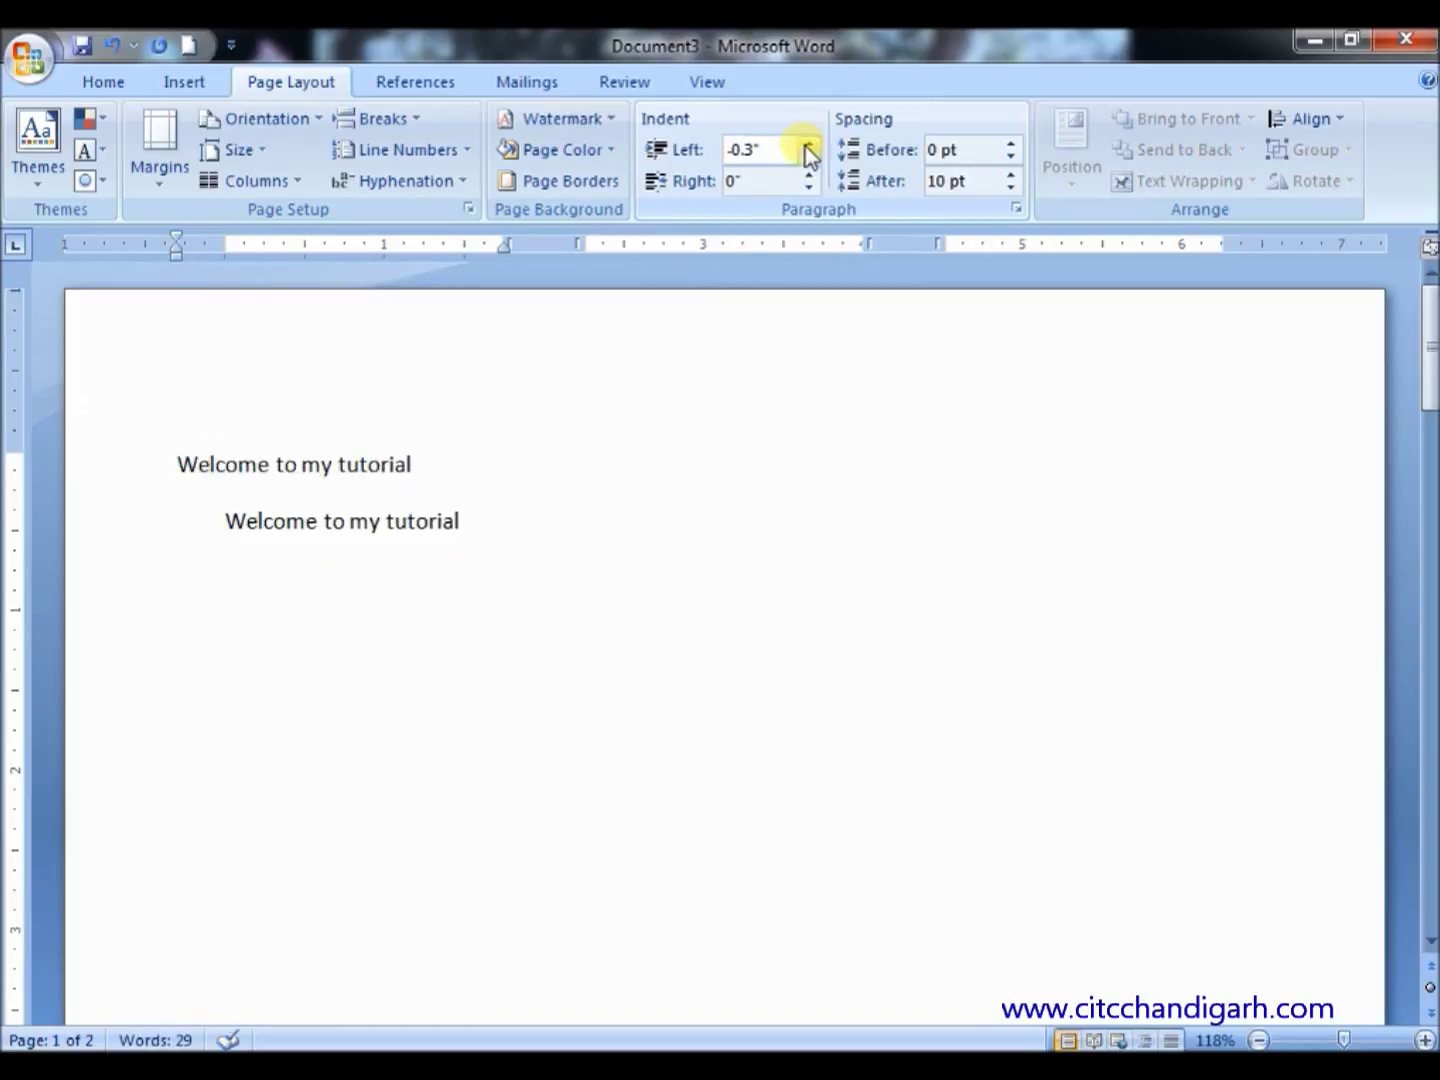
{"action": "left_click", "coordinate": [808, 146]}
{"action": "left_click", "coordinate": [808, 147]}
{"action": "left_click", "coordinate": [808, 147]}
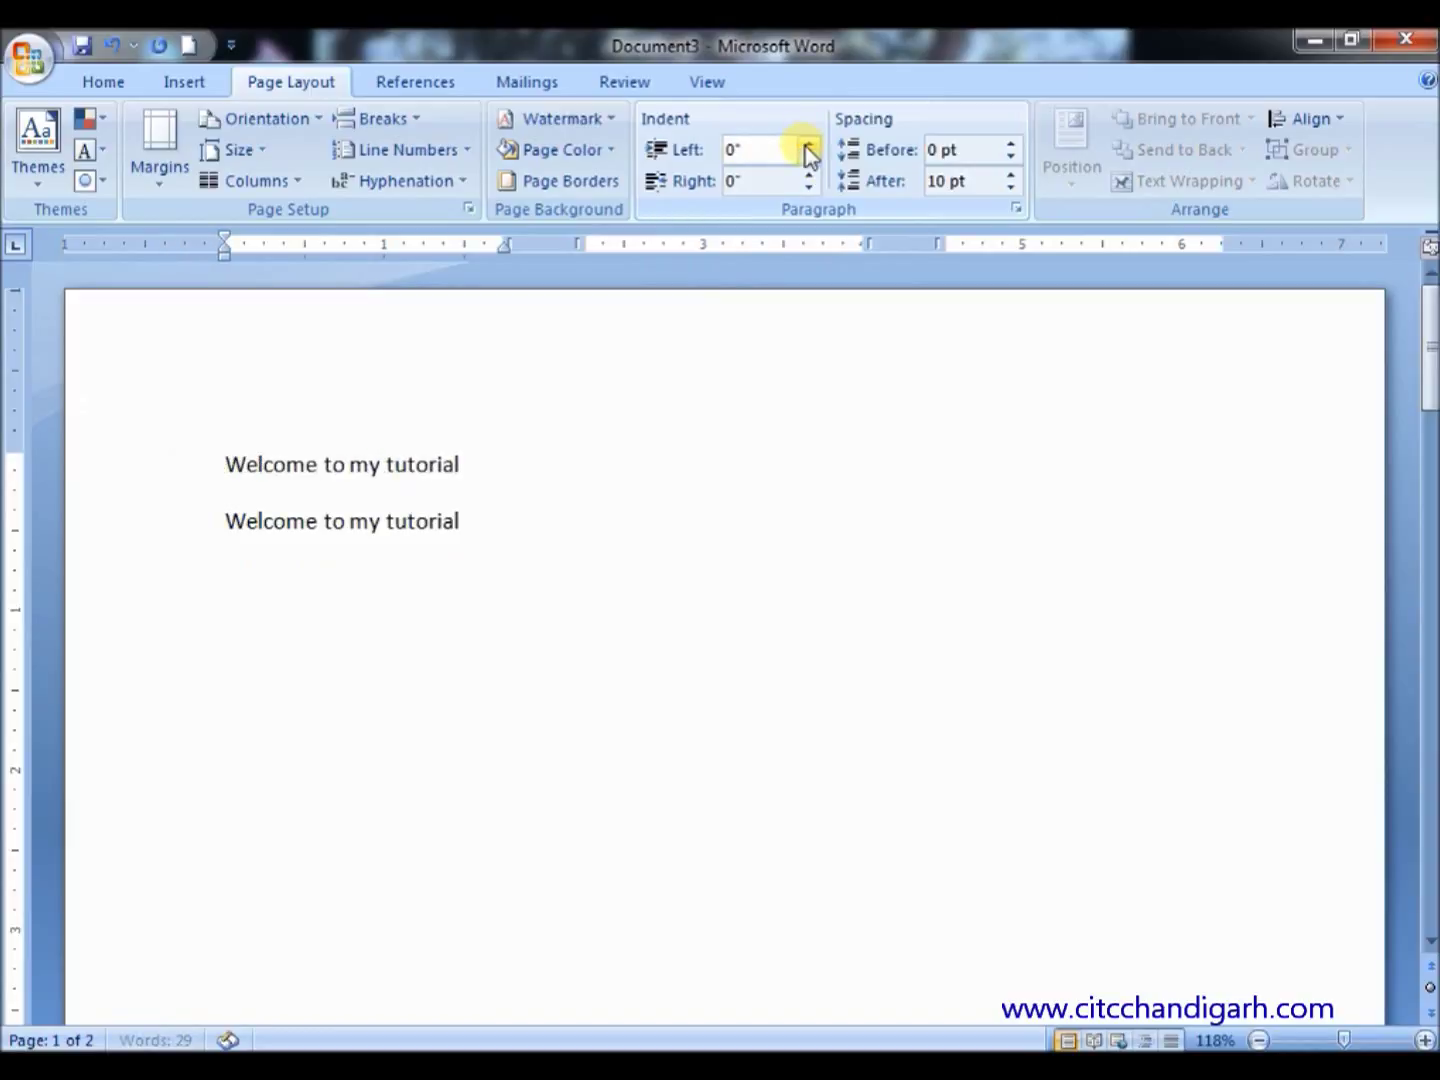
Set the spacing before the first "Welcome to my tutorial" paragraph to 18 pt
{"action": "left_click", "coordinate": [1013, 145]}
{"action": "left_click", "coordinate": [1013, 146]}
{"action": "left_click", "coordinate": [1013, 145]}
{"action": "left_click", "coordinate": [1013, 146]}
{"action": "left_click", "coordinate": [1012, 146]}
{"action": "left_click", "coordinate": [1013, 156]}
{"action": "left_click", "coordinate": [1012, 157]}
Try Auto spacing after the first "Welcome to my tutorial" paragraph and set it to 12 pt
{"action": "left_click", "coordinate": [1013, 186]}
{"action": "left_click", "coordinate": [1012, 186]}
{"action": "left_click", "coordinate": [1012, 186]}
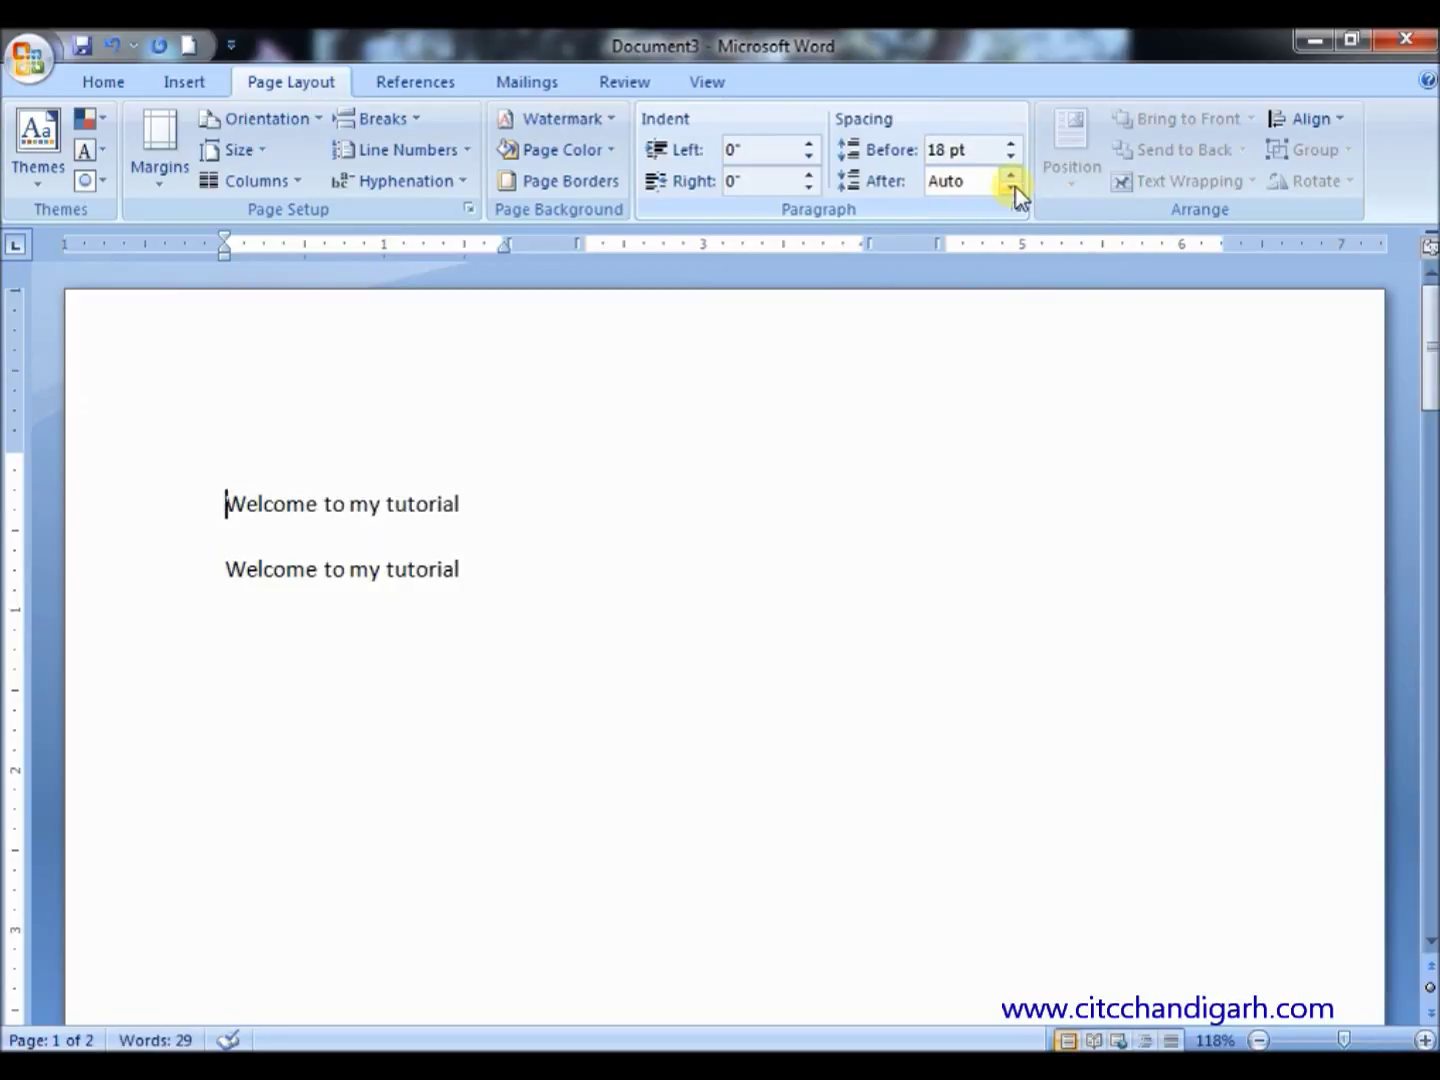
{"action": "left_click", "coordinate": [1013, 176]}
{"action": "left_click", "coordinate": [1013, 175]}
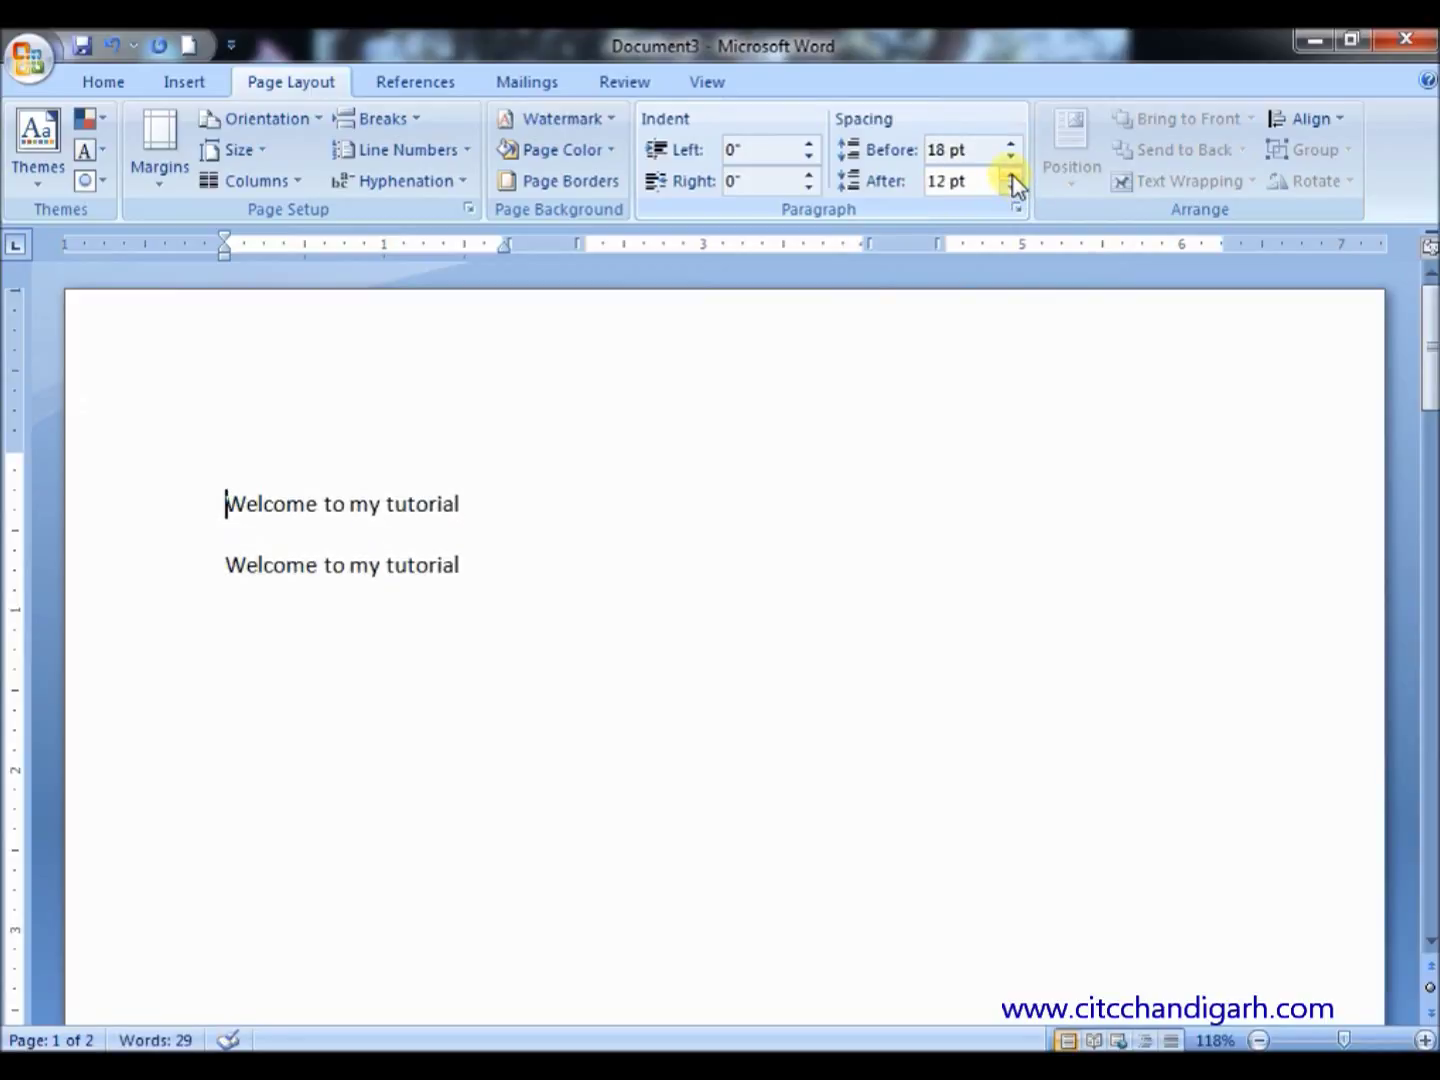